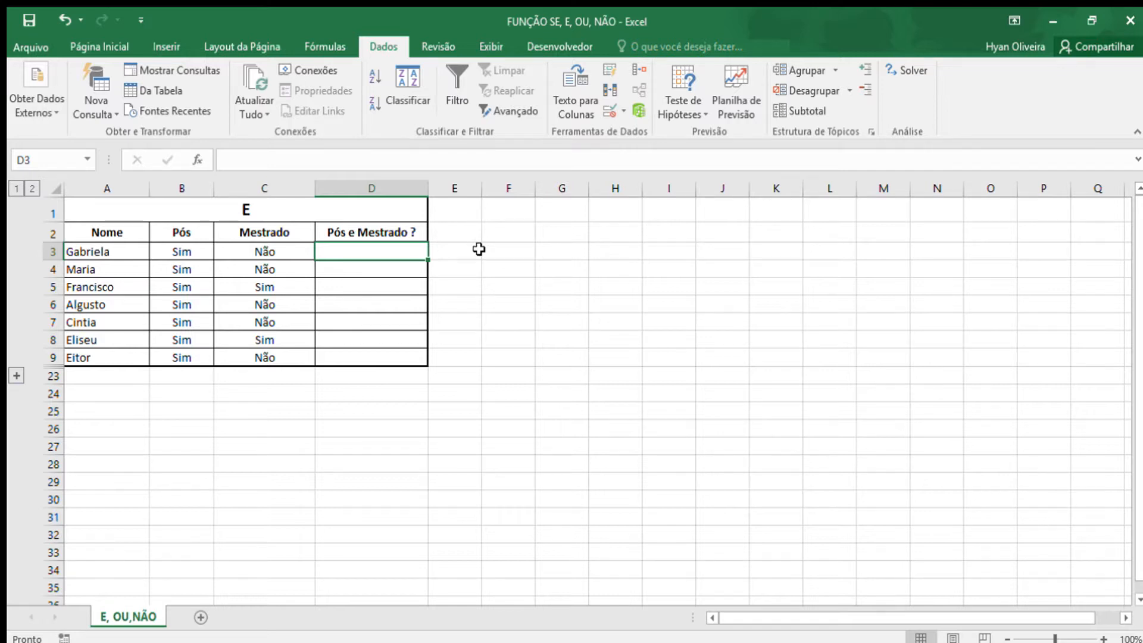
# Enter the formula =E(B3="SIM";C3="SIM") in cell D3 to test whether both Pós and Mestrado are Sim
pyautogui.write('=E(')
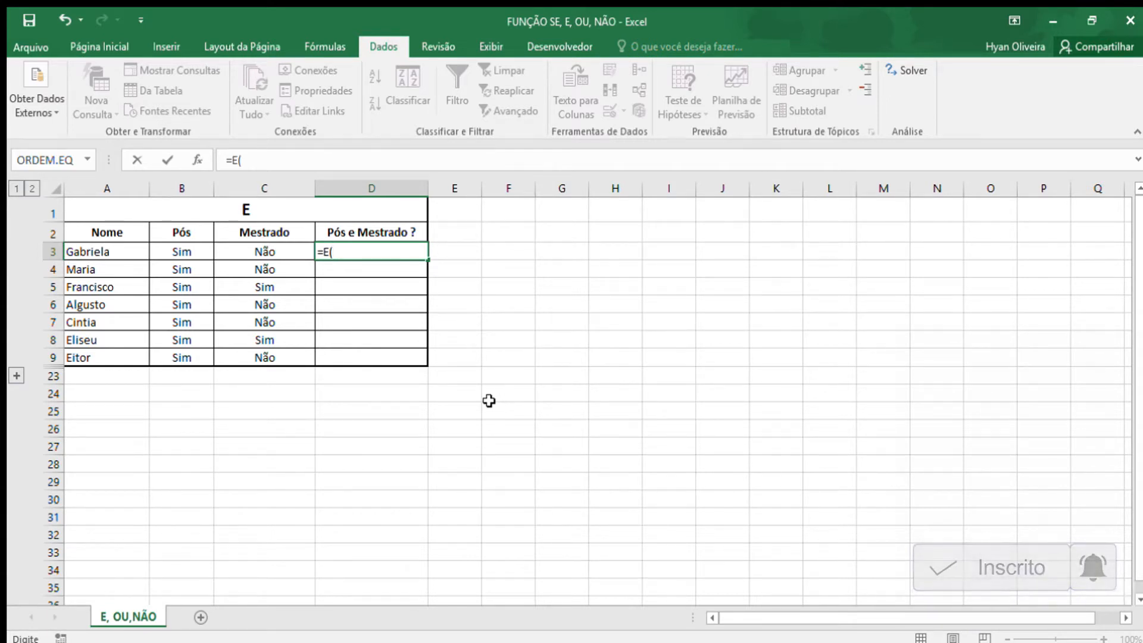
pyautogui.click(171, 255)
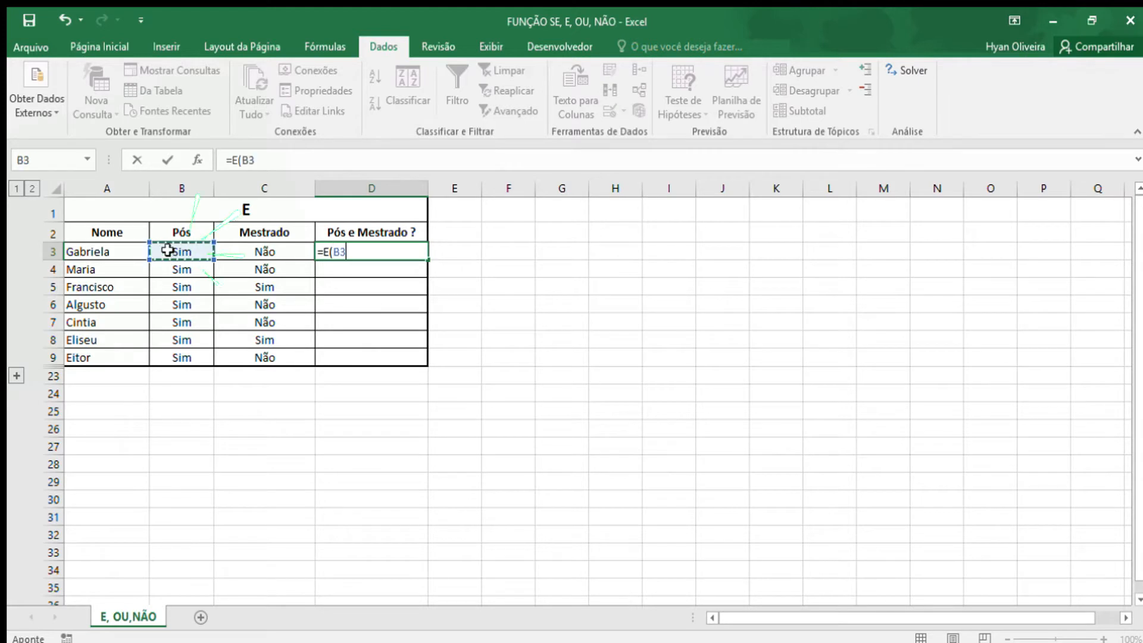
pyautogui.write('=')
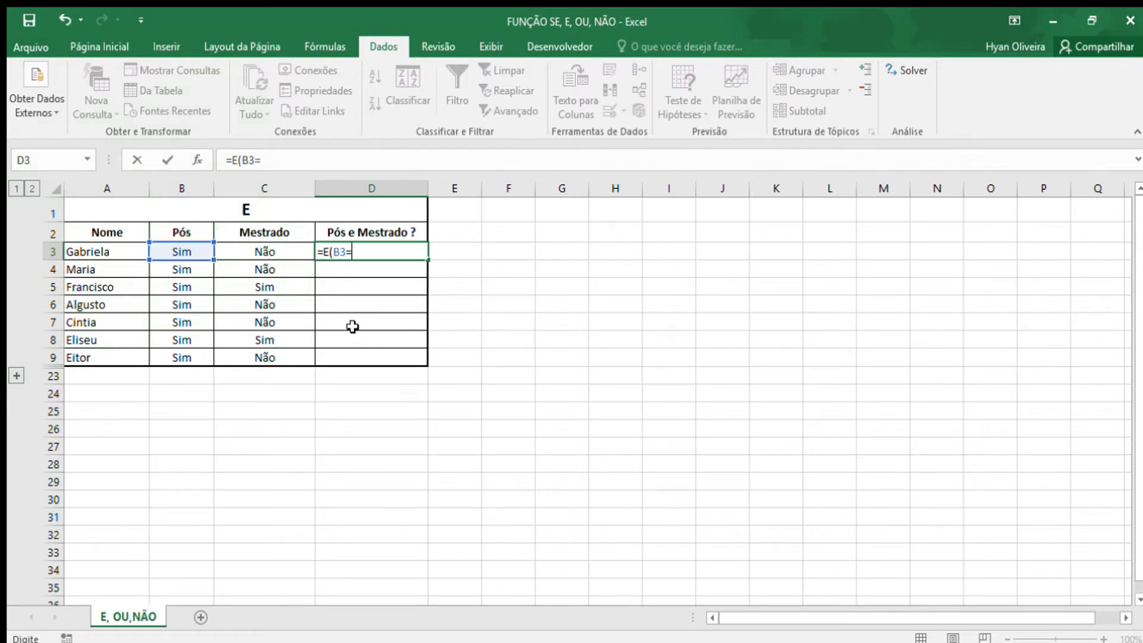
pyautogui.write('"SIM";')
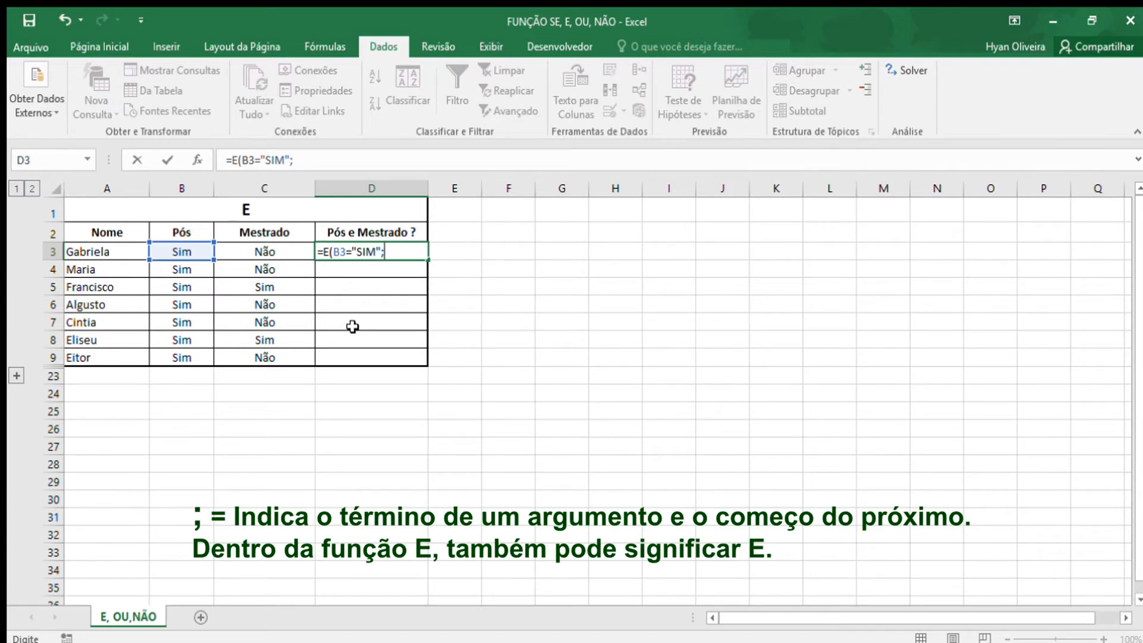
pyautogui.click(281, 255)
pyautogui.write('=')
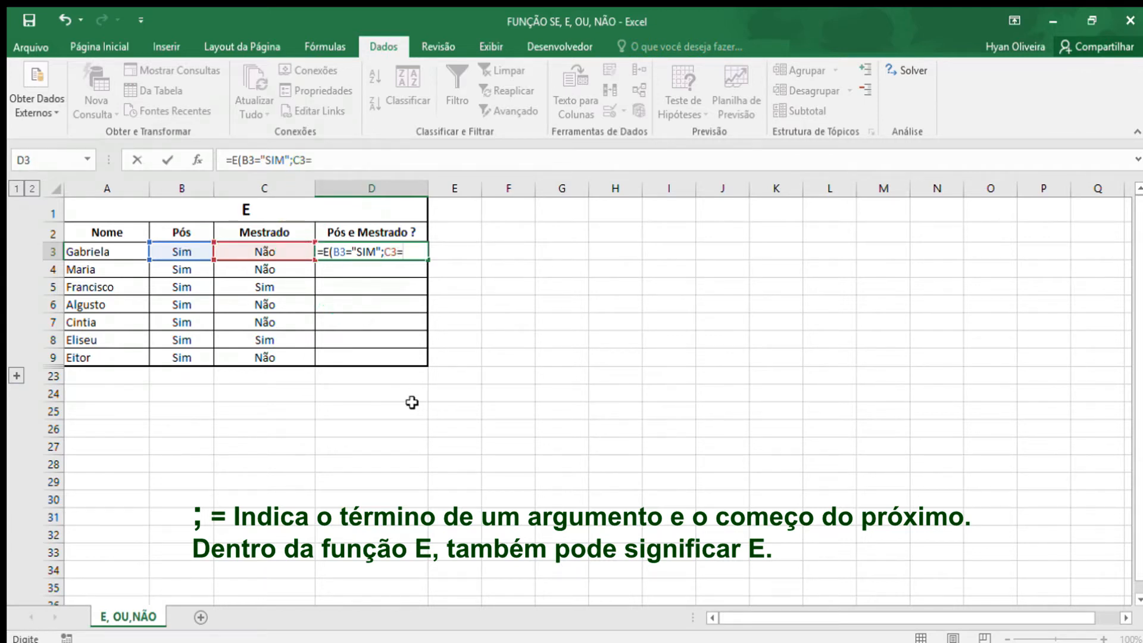
pyautogui.write('"SIM"')
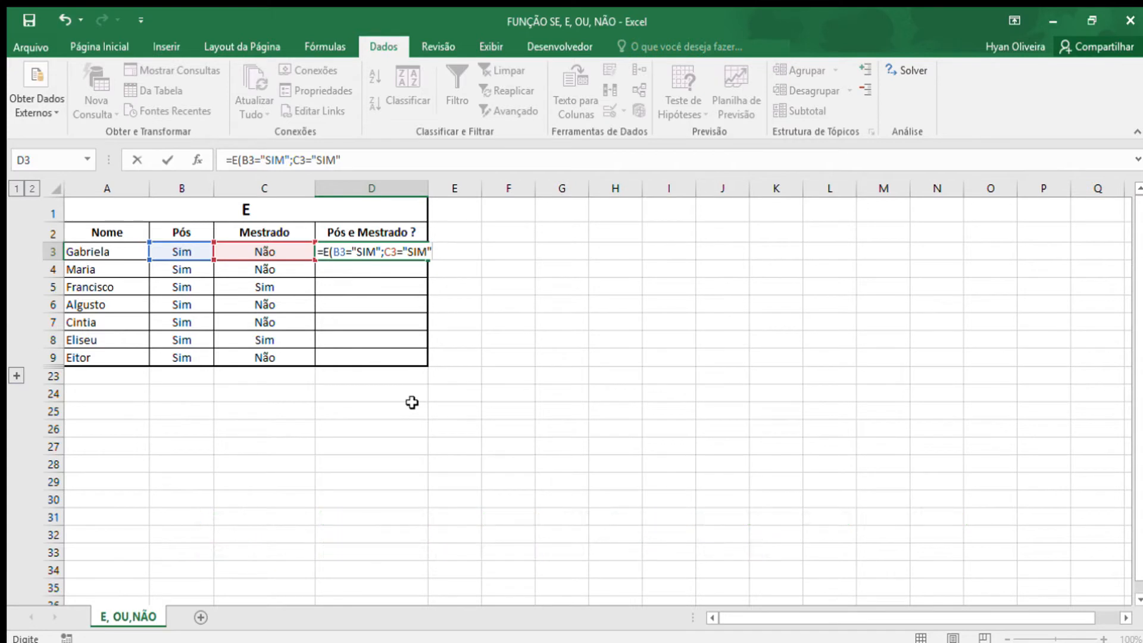
pyautogui.write(')')
pyautogui.press('Return')
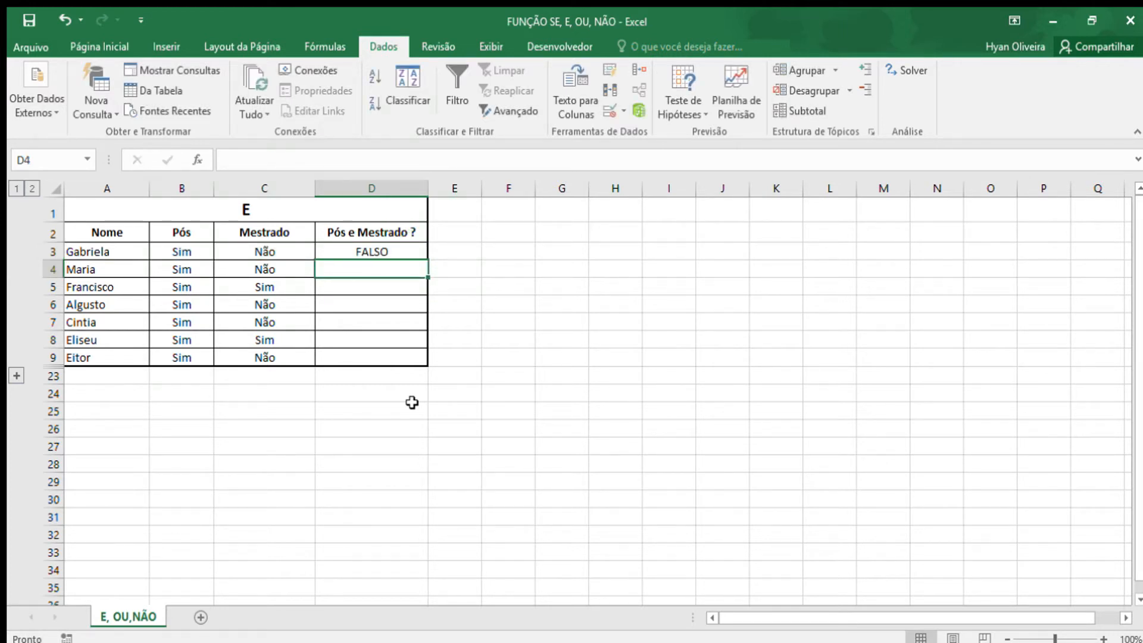
# Fill the D3 formula down the Pós e Mestrado ? column through D9
pyautogui.click(269, 257)
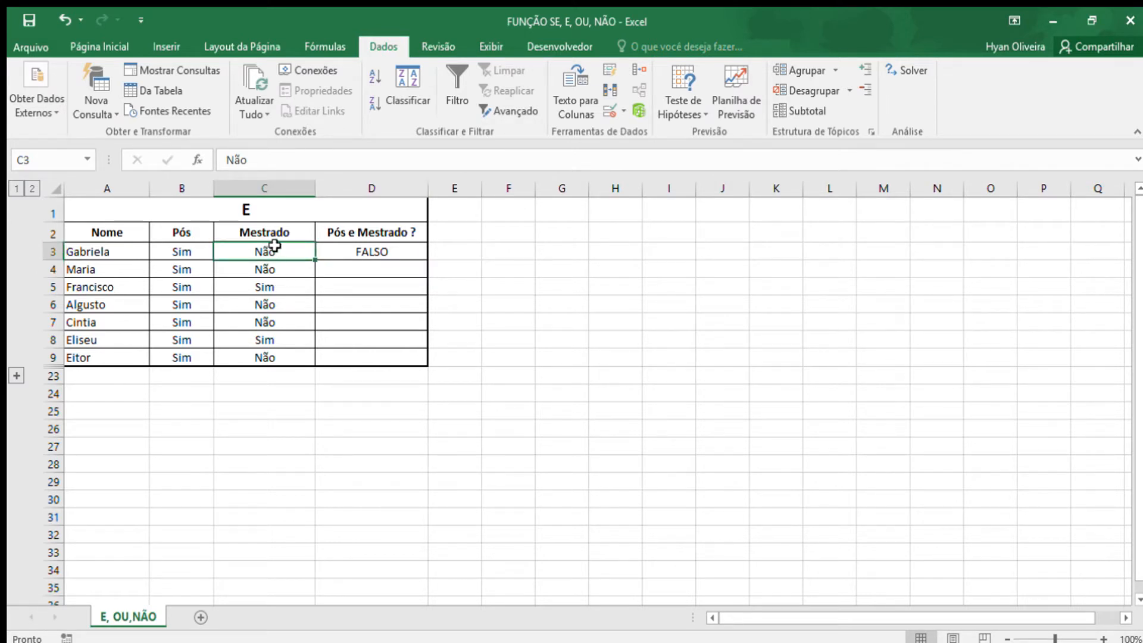
pyautogui.click(363, 255)
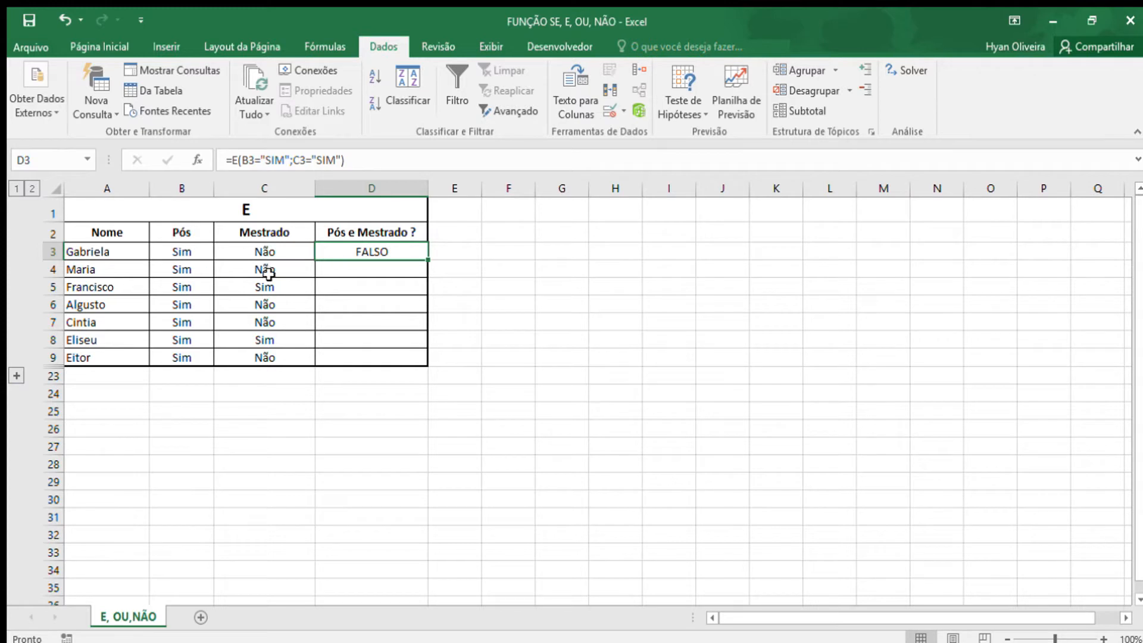
pyautogui.doubleClick(428, 261)
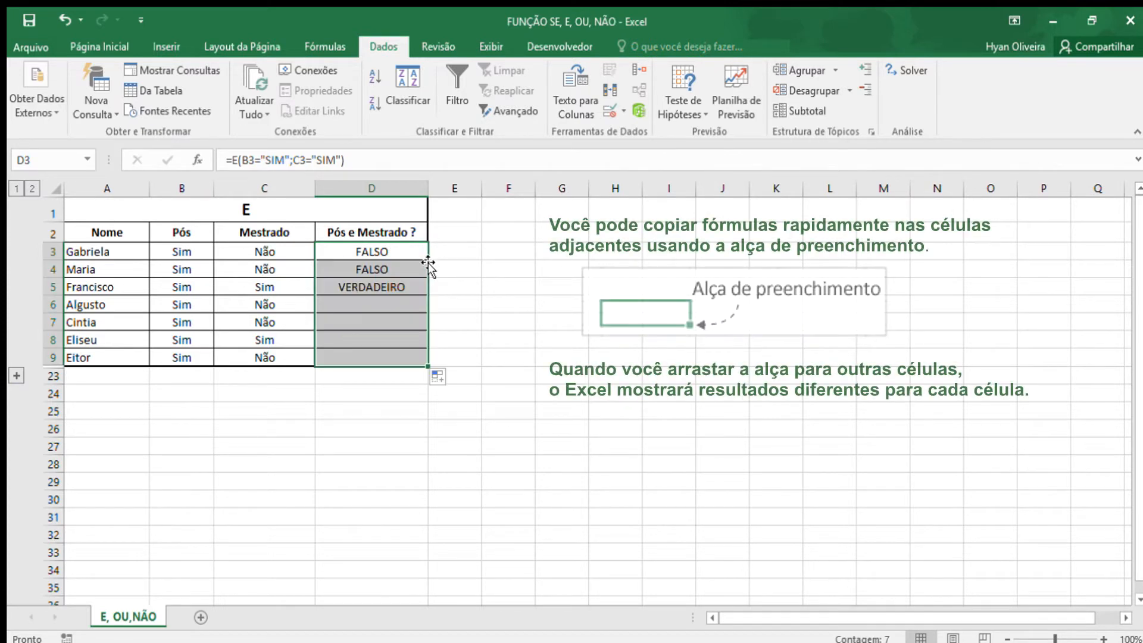
# Compare the Pós and Mestrado entries in rows 5 and 8 with their formula results in column D
pyautogui.click(351, 287)
pyautogui.moveTo(184, 287); pyautogui.dragTo(297, 287)
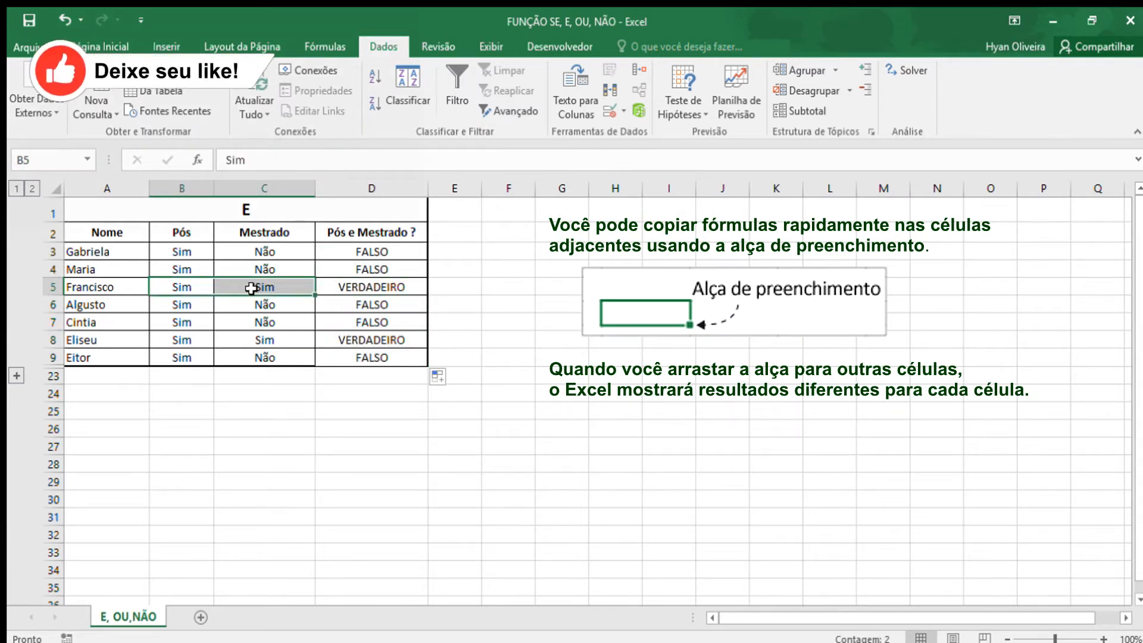
pyautogui.click(350, 287)
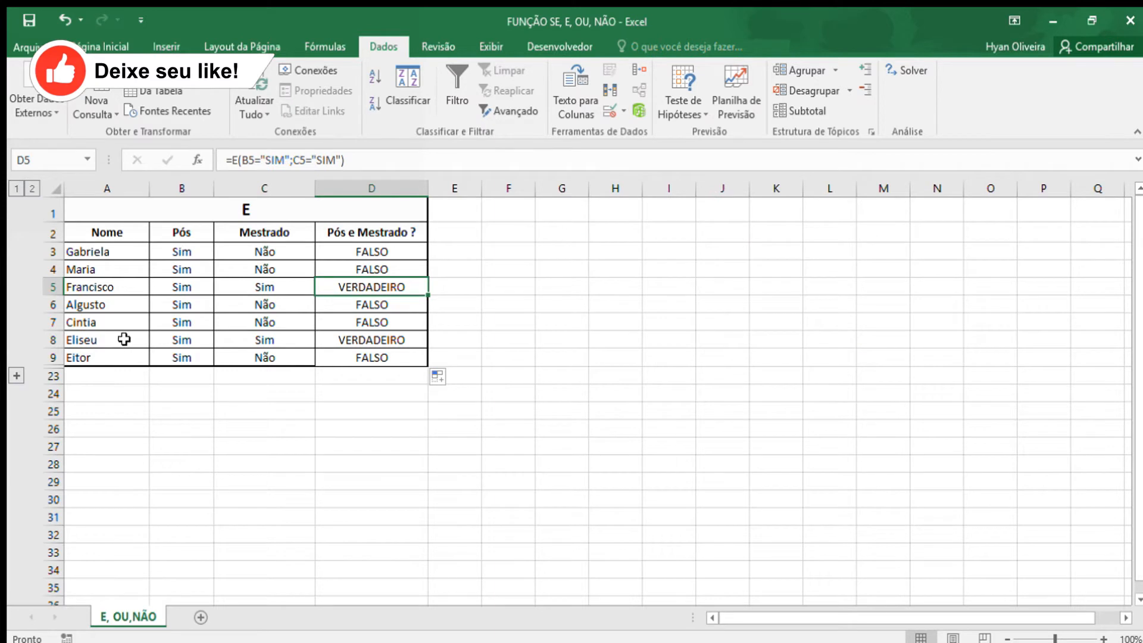
pyautogui.moveTo(209, 340); pyautogui.dragTo(273, 336)
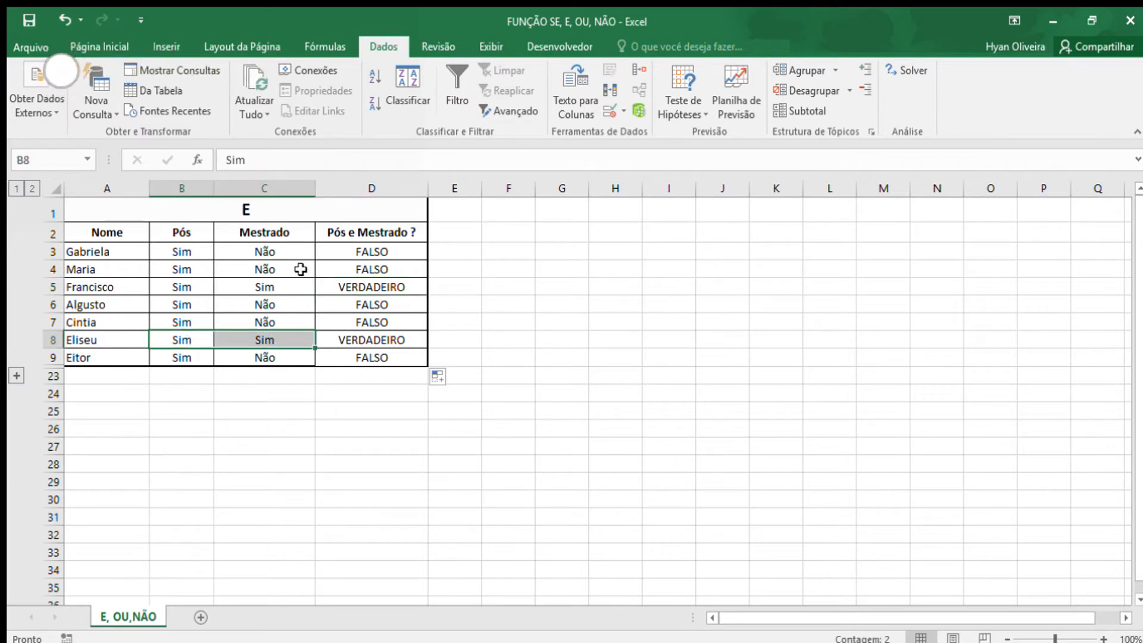
pyautogui.click(395, 339)
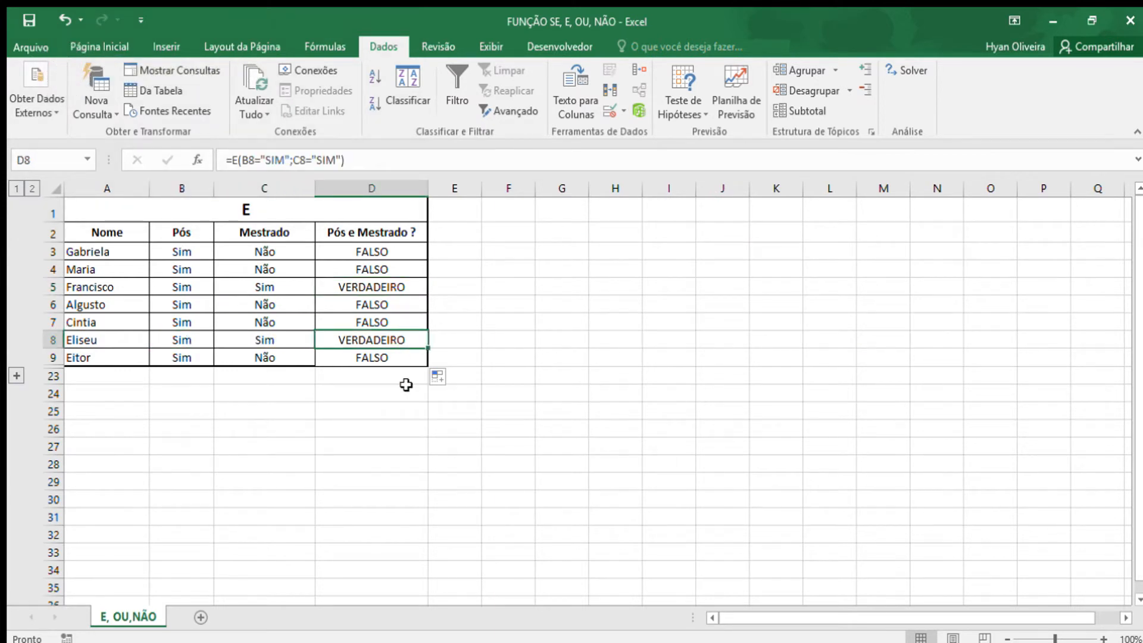
pyautogui.click(369, 284)
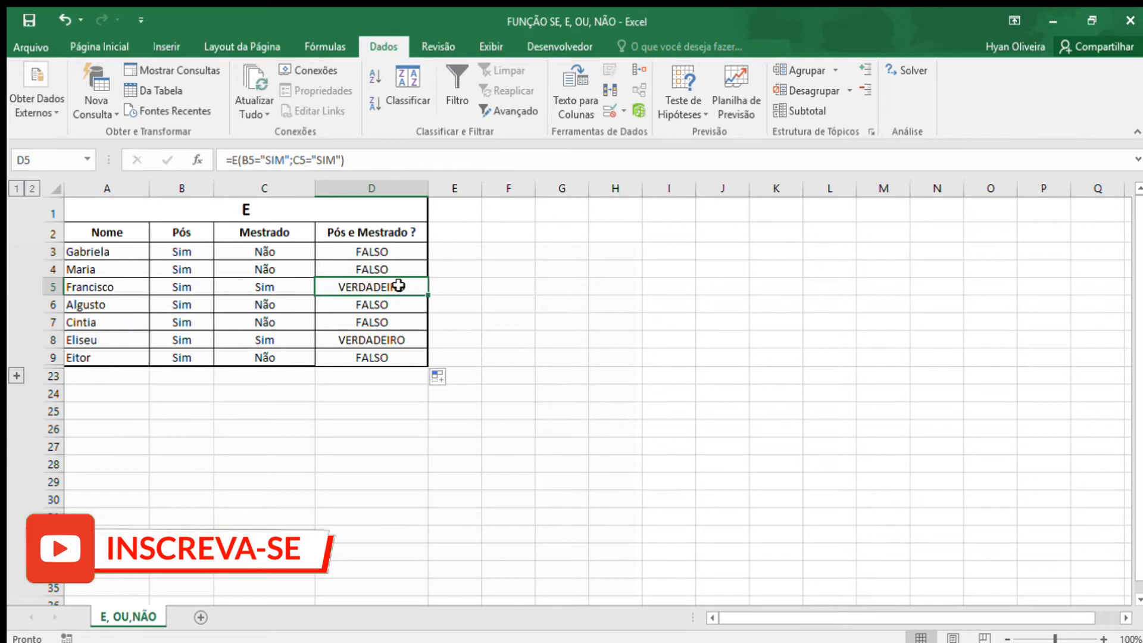
# Expand the collapsed rows 10 to 22 and review the Prova Final and Prova Substitutiva columns of the OU table
pyautogui.click(17, 376)
pyautogui.scroll(-2, 352, 367)
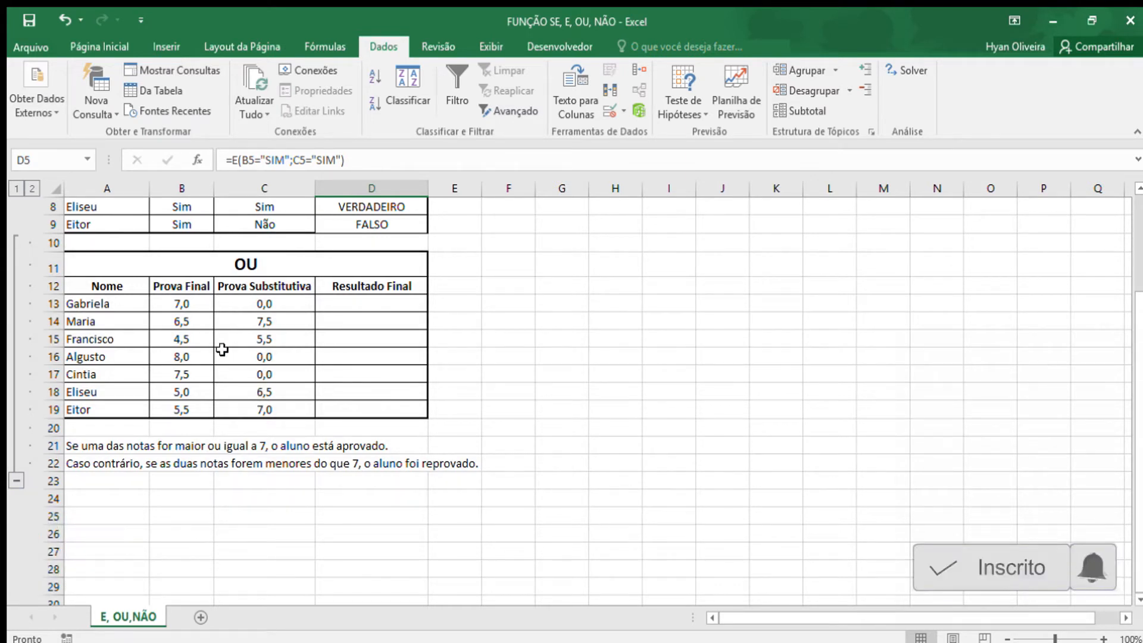
pyautogui.moveTo(183, 285); pyautogui.dragTo(190, 354)
pyautogui.moveTo(264, 285); pyautogui.dragTo(282, 330)
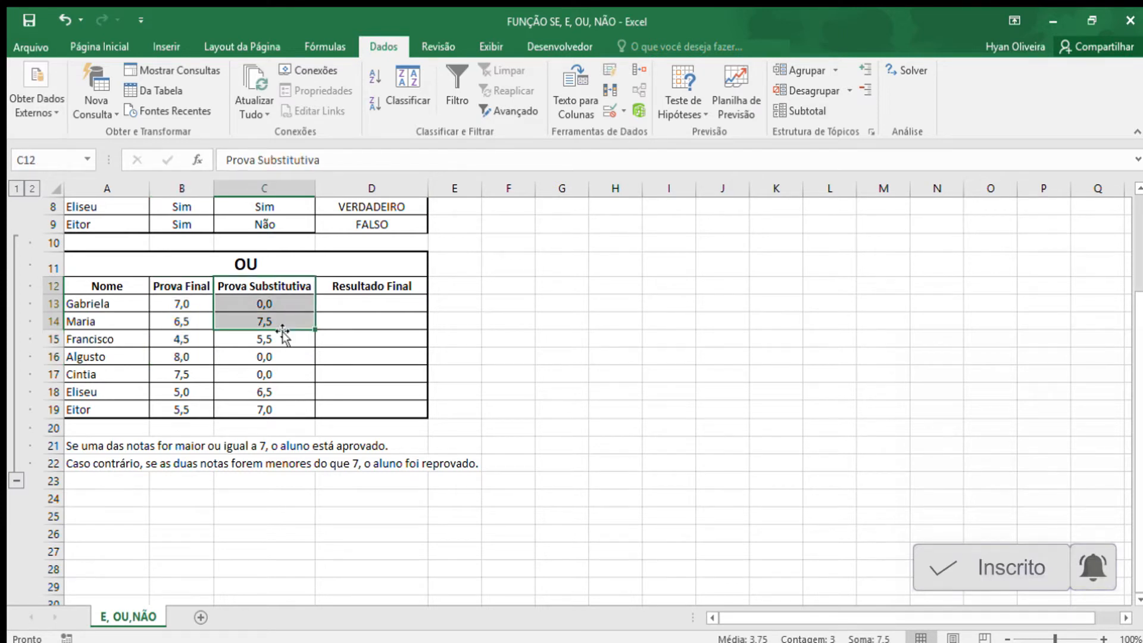
pyautogui.click(269, 291)
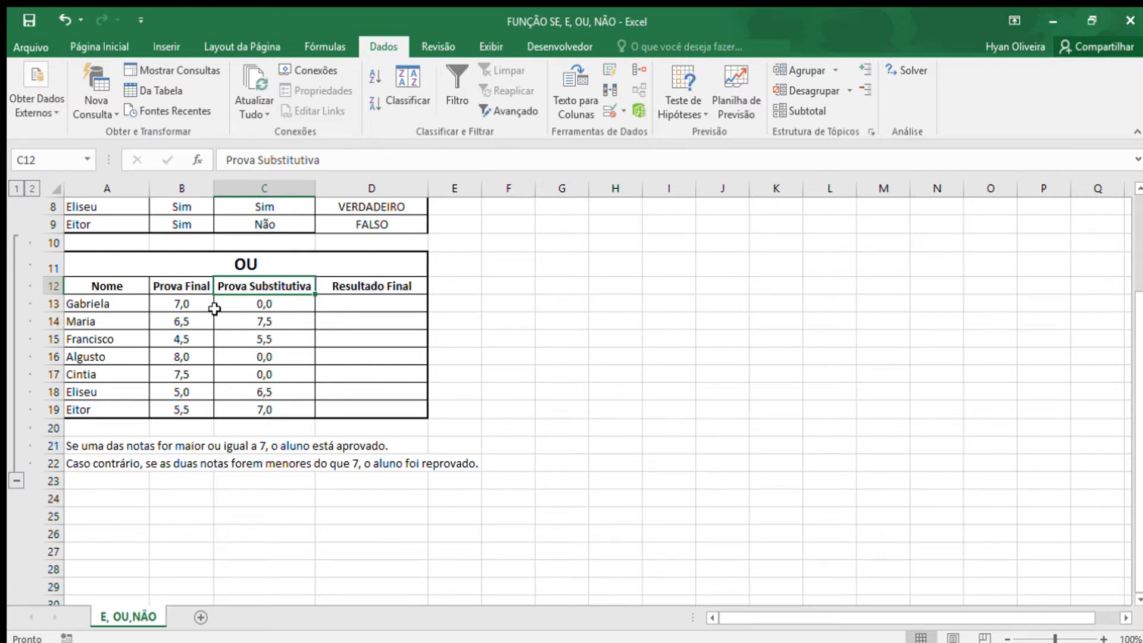
# Examine the Prova Final and Prova Substitutiva grades in rows 13 and 14 against the approval rule below the table
pyautogui.click(128, 304)
pyautogui.click(173, 302)
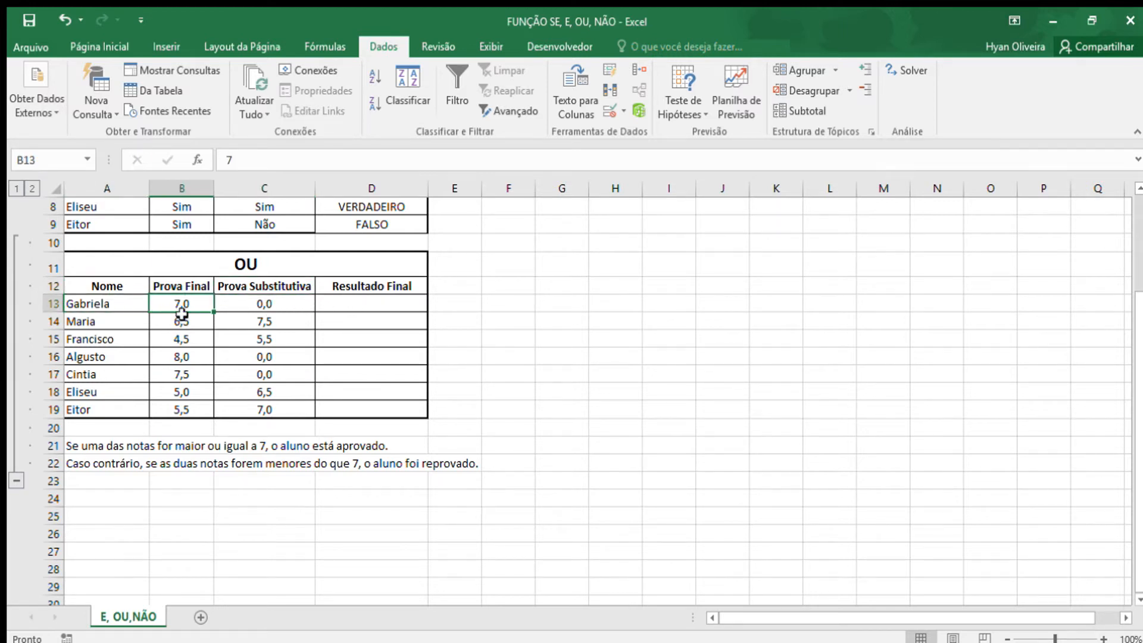
pyautogui.click(243, 312)
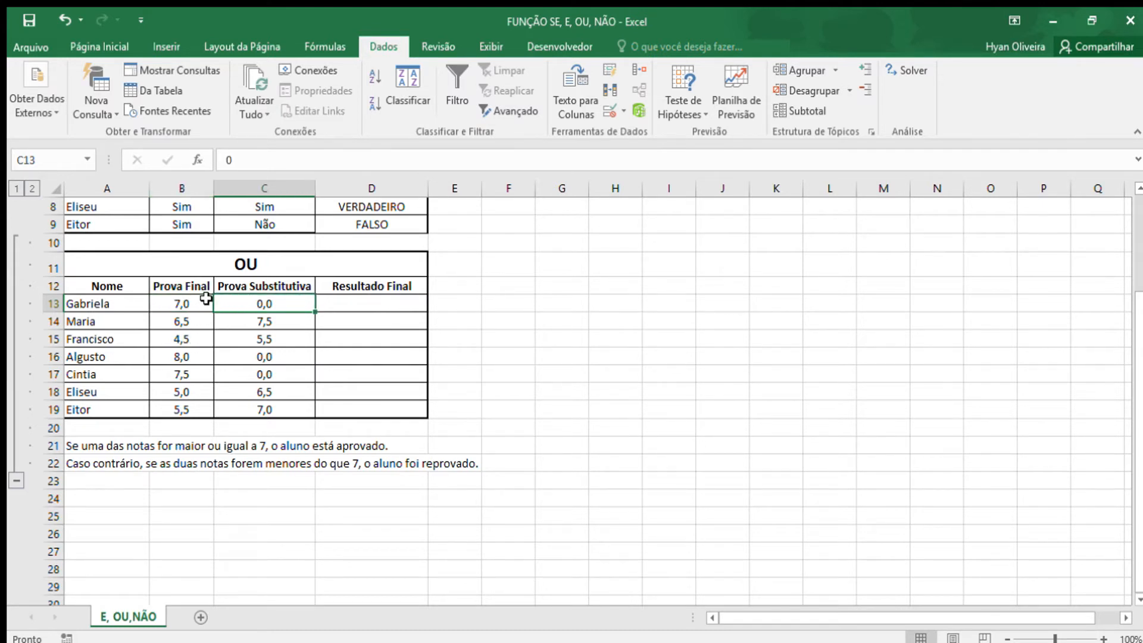
pyautogui.click(342, 306)
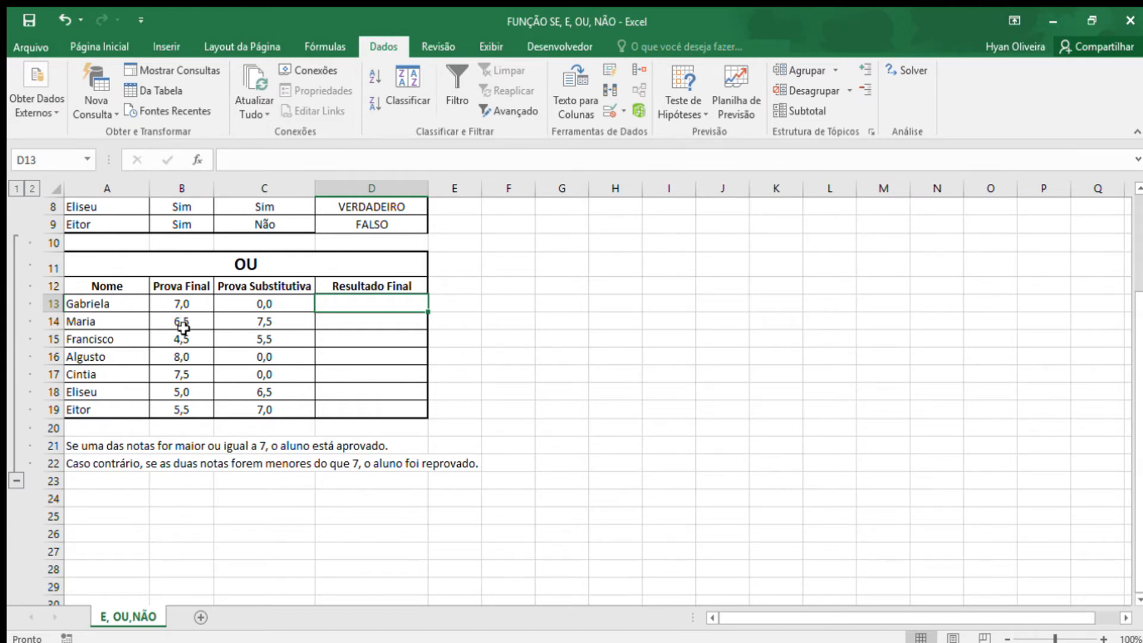
pyautogui.moveTo(238, 326)
pyautogui.mouseDown()
pyautogui.moveTo(212, 326)
pyautogui.moveTo(222, 332)
pyautogui.mouseUp()
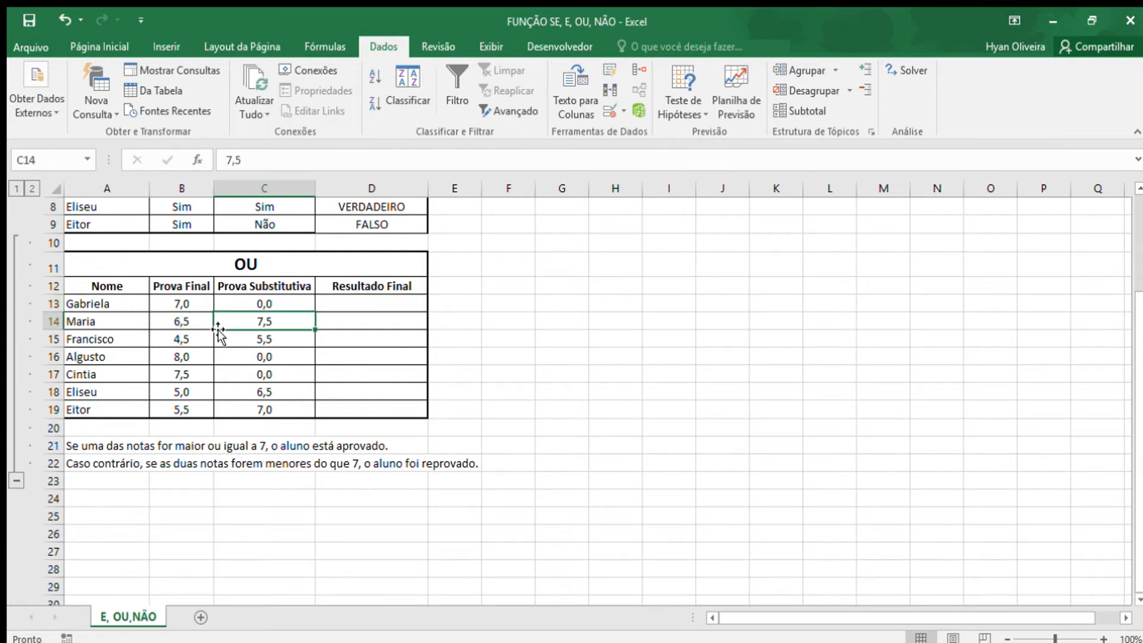
pyautogui.click(345, 323)
pyautogui.click(357, 305)
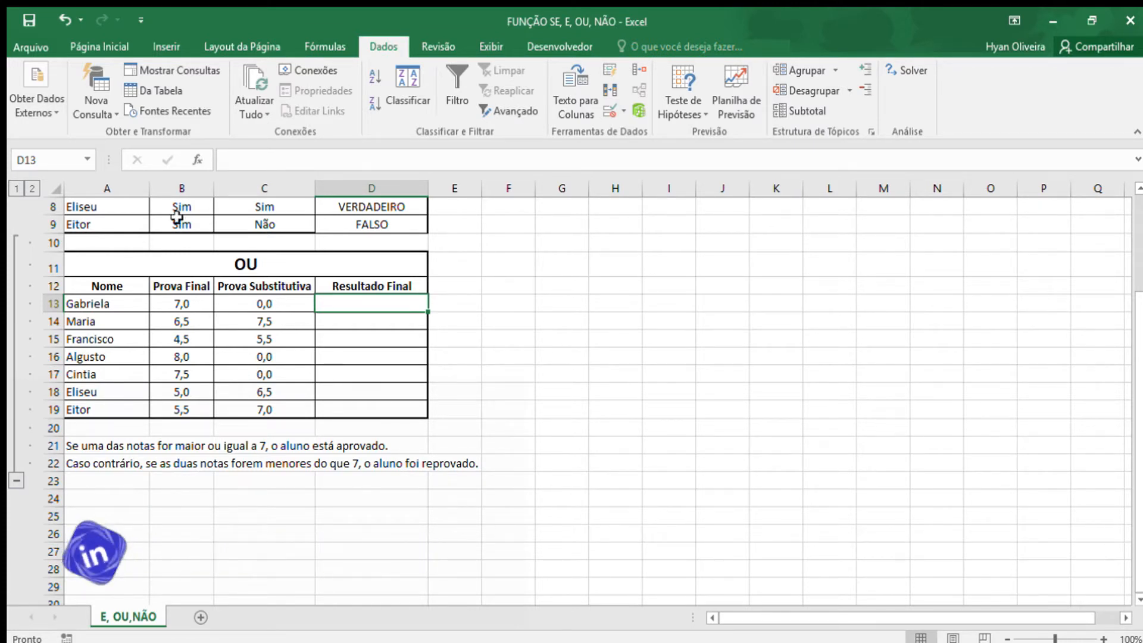
pyautogui.click(246, 302)
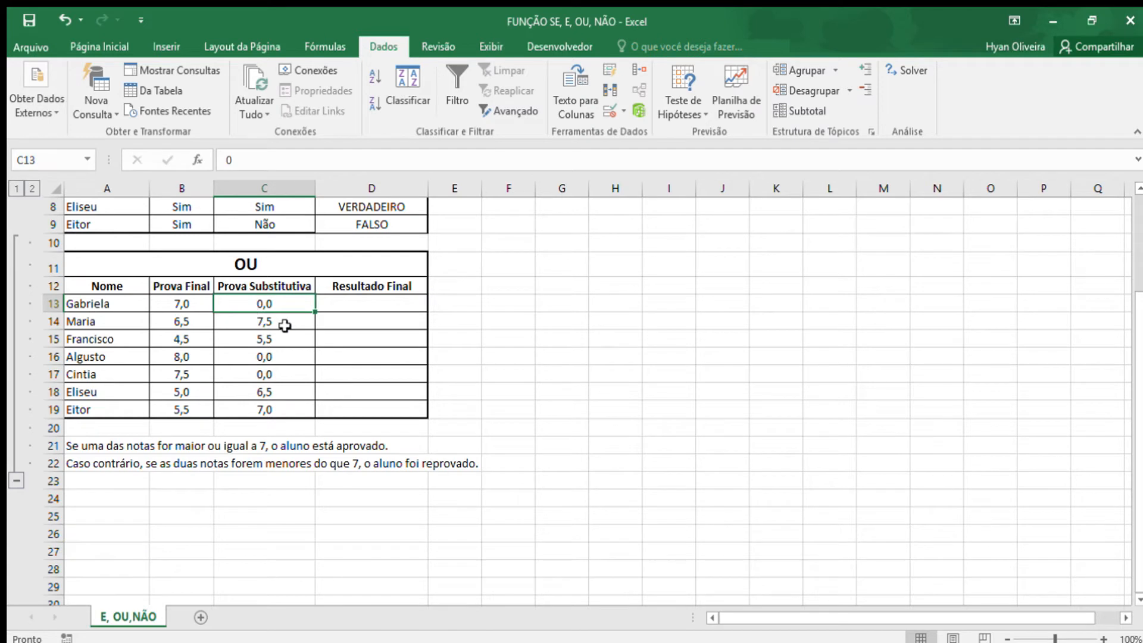
pyautogui.click(206, 304)
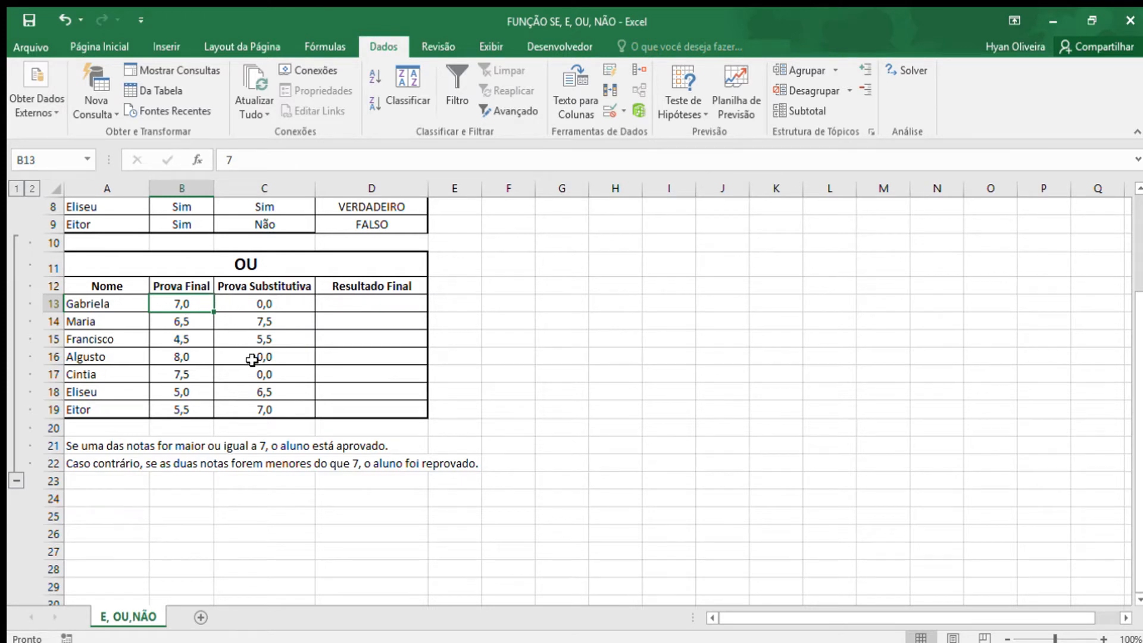
# Enter =OU(B13>=7;C13>=7) in cell D13 and fill it down the Resultado Final column through D19
pyautogui.click(343, 302)
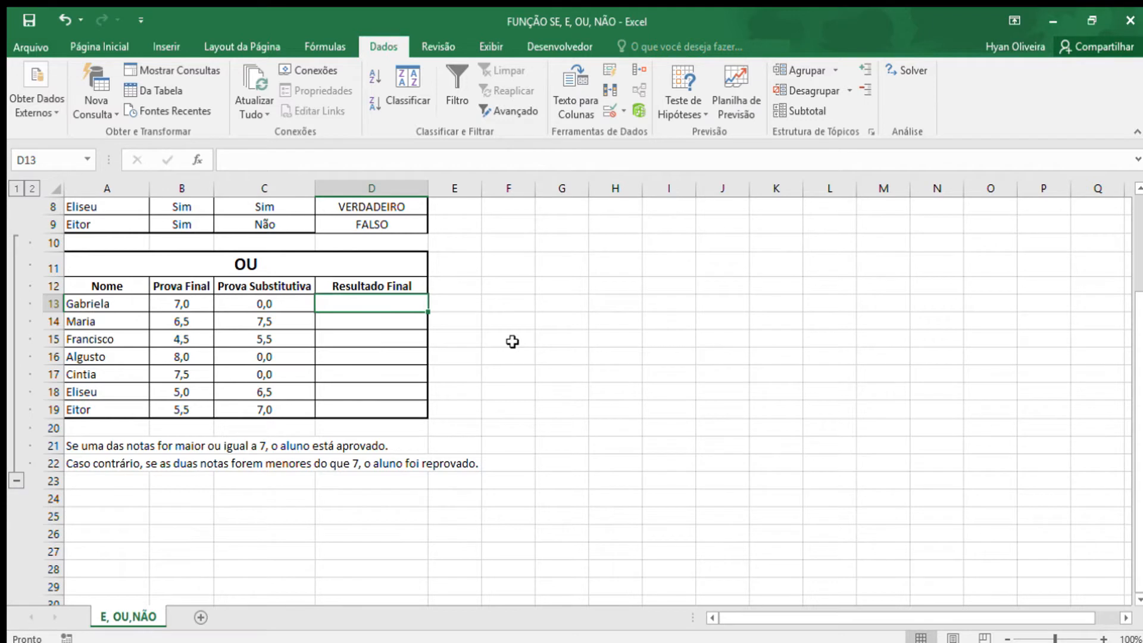
pyautogui.write('=OU(')
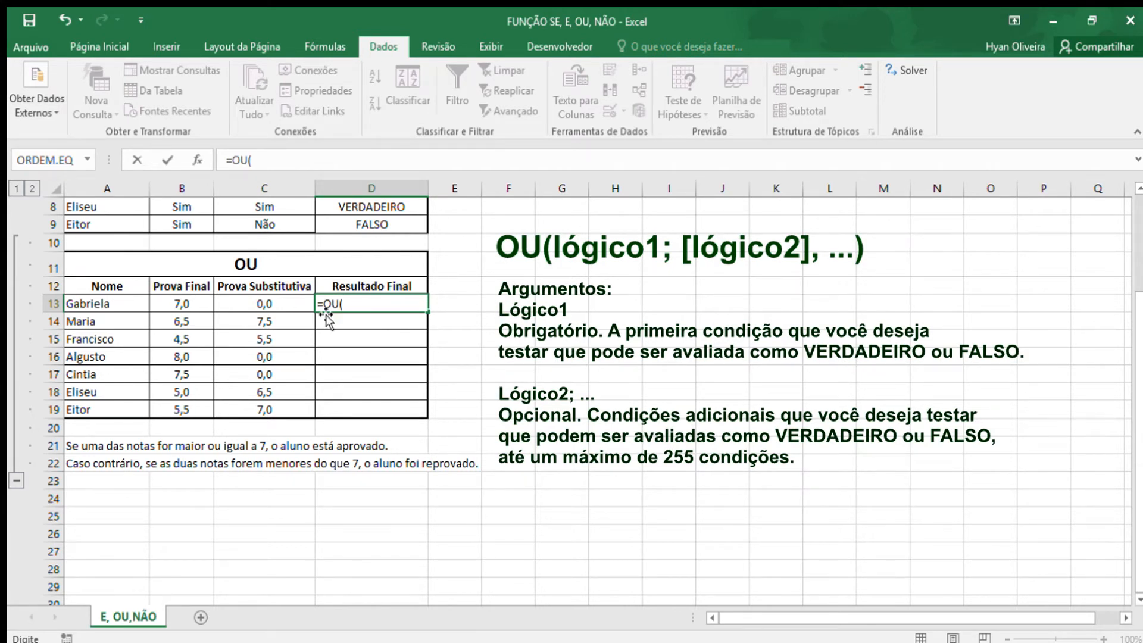
pyautogui.click(177, 304)
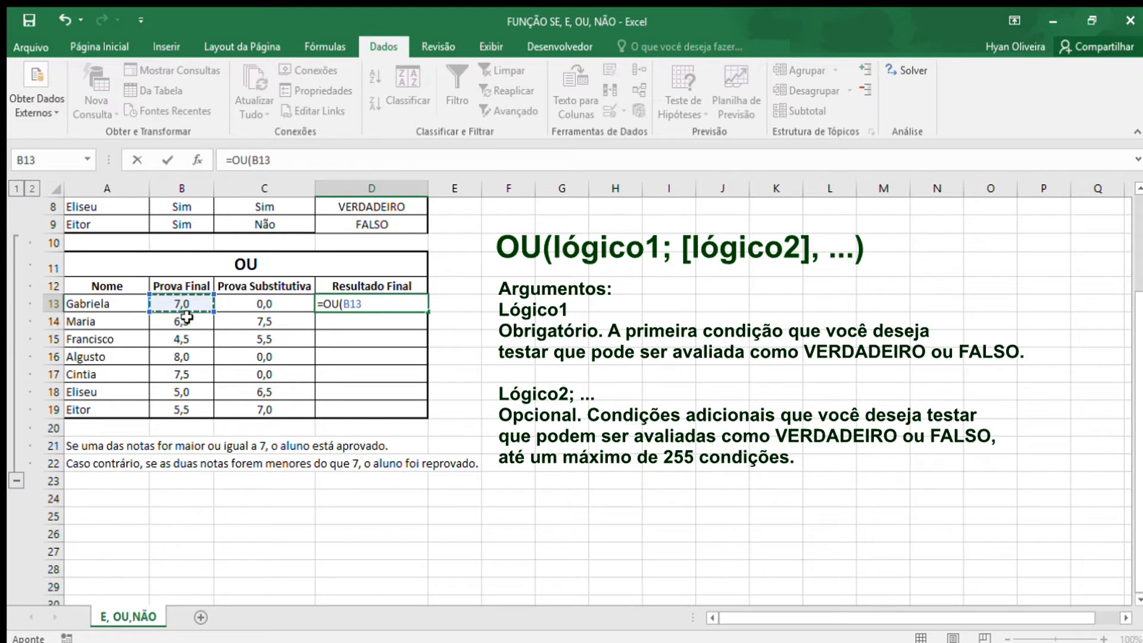
pyautogui.write('>')
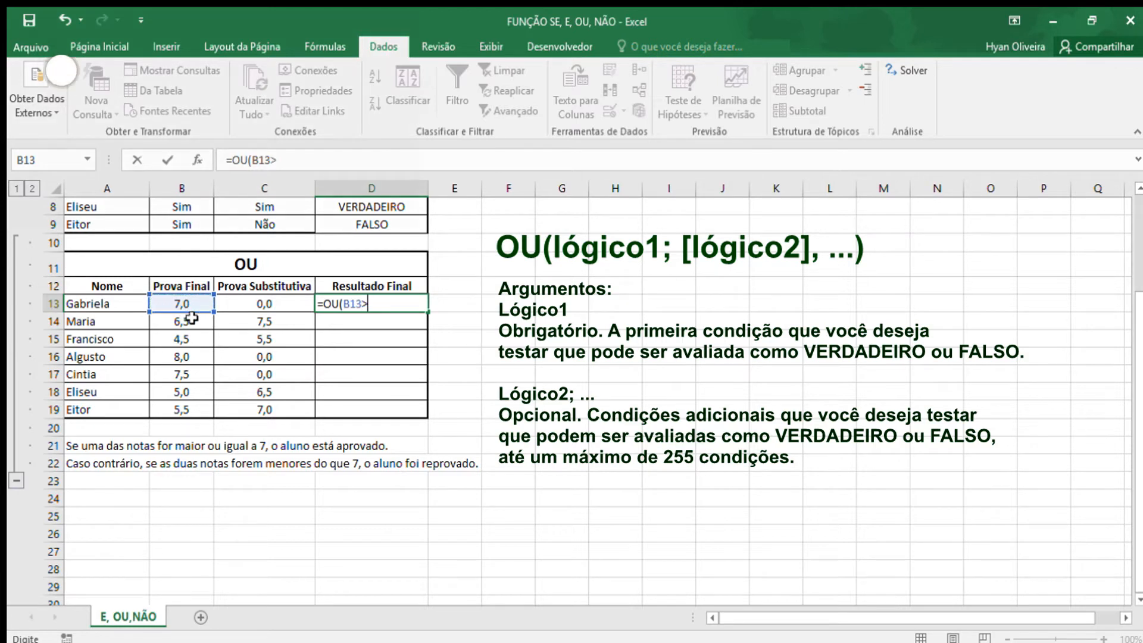
pyautogui.write('=7;')
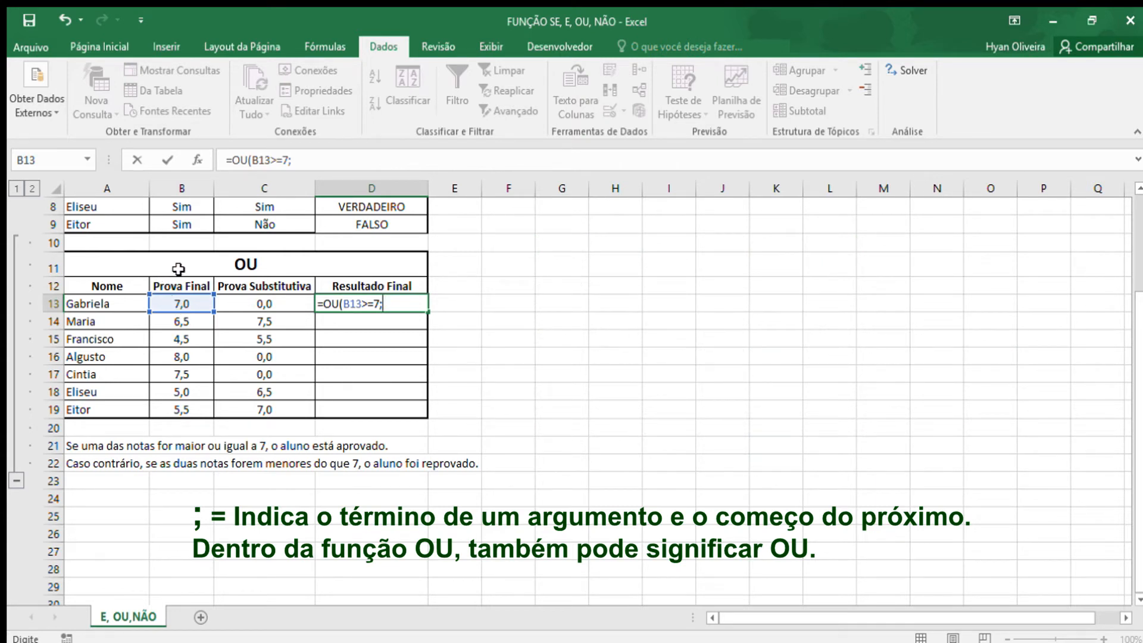
pyautogui.click(242, 305)
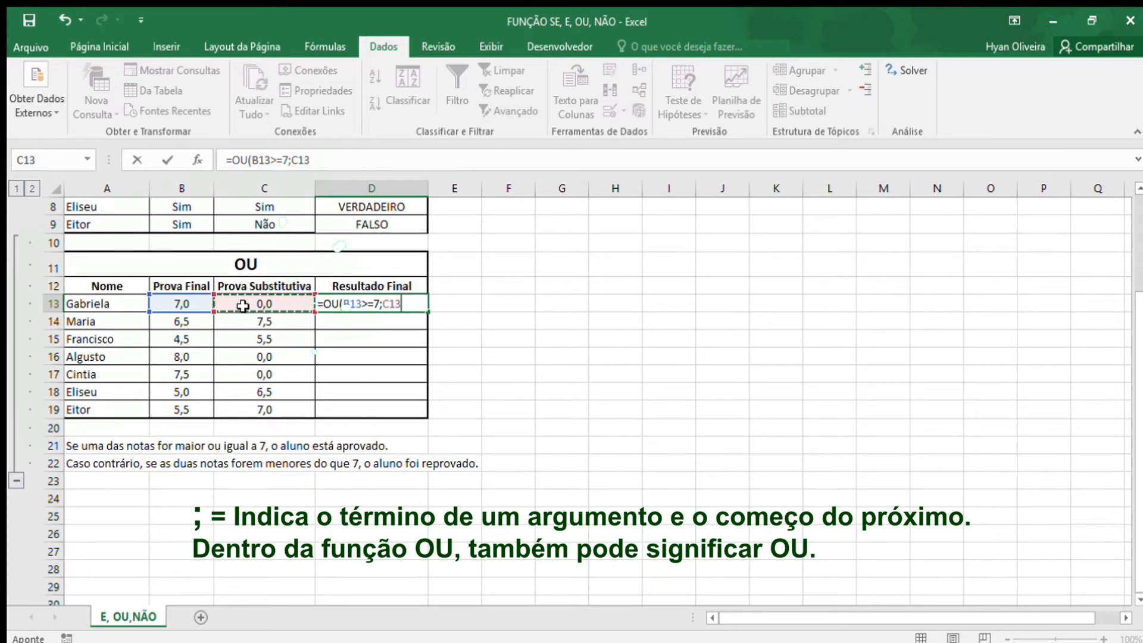
pyautogui.write('>=7')
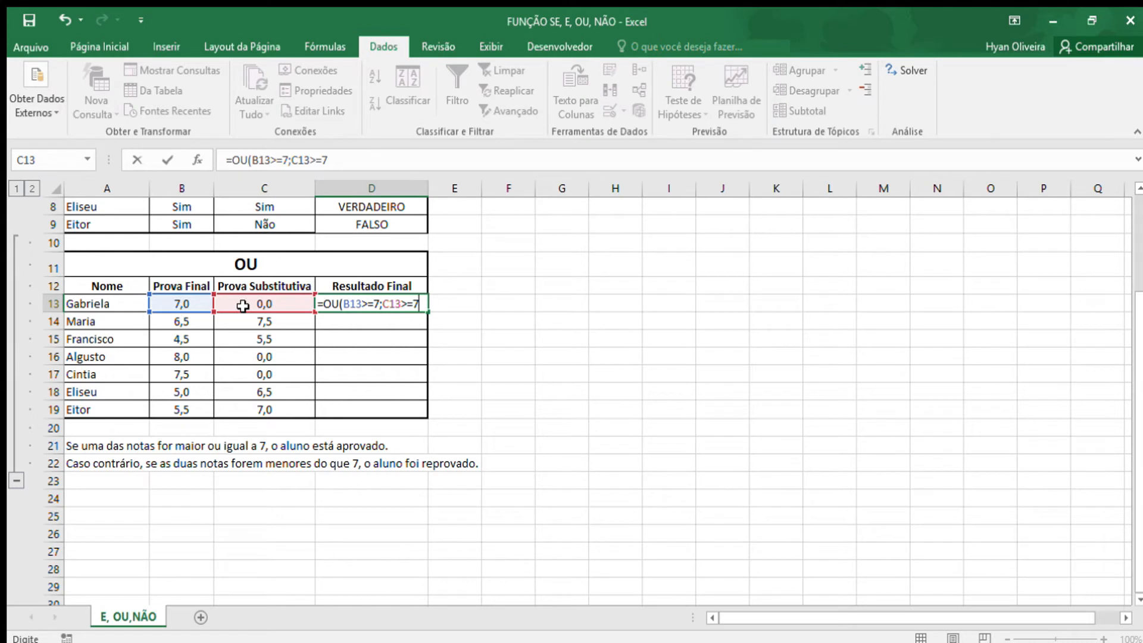
pyautogui.press('Return')
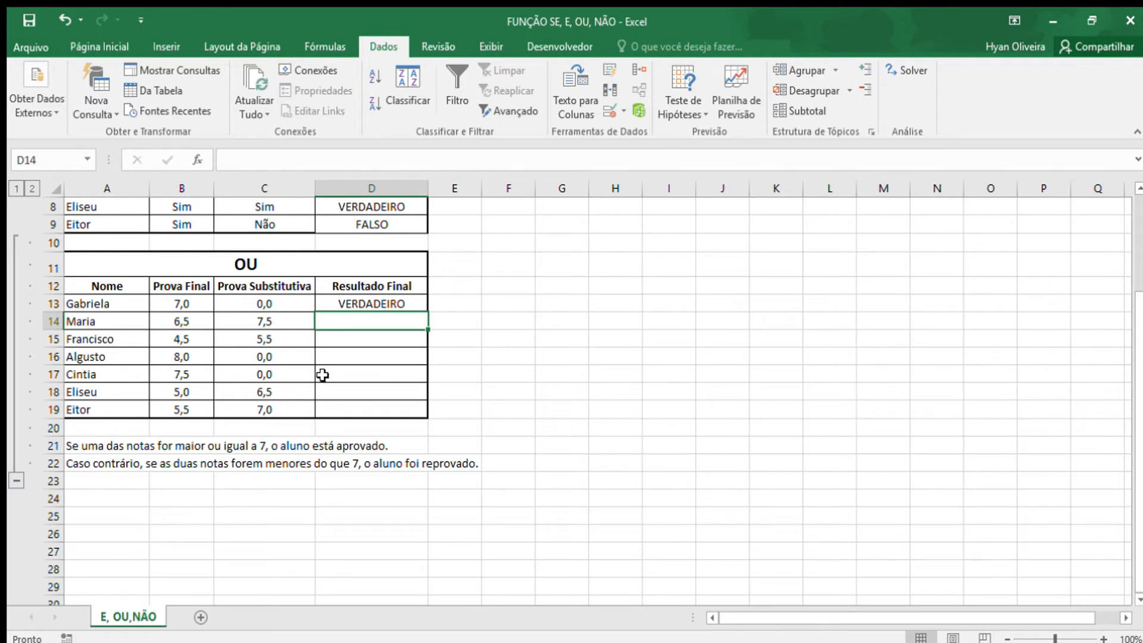
pyautogui.click(405, 298)
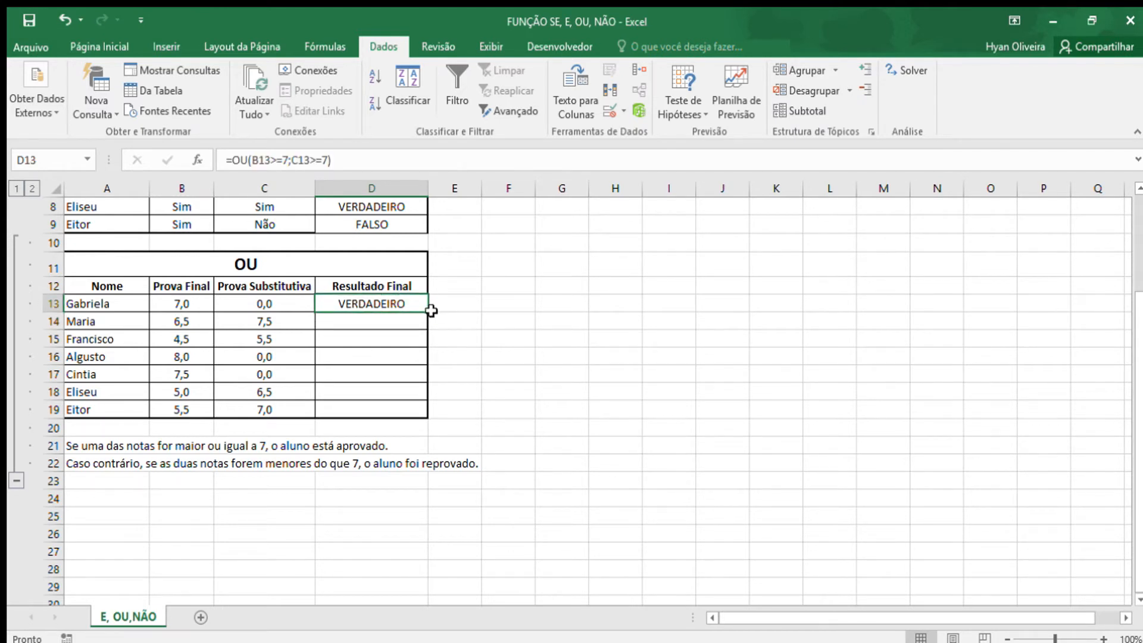
pyautogui.doubleClick(429, 314)
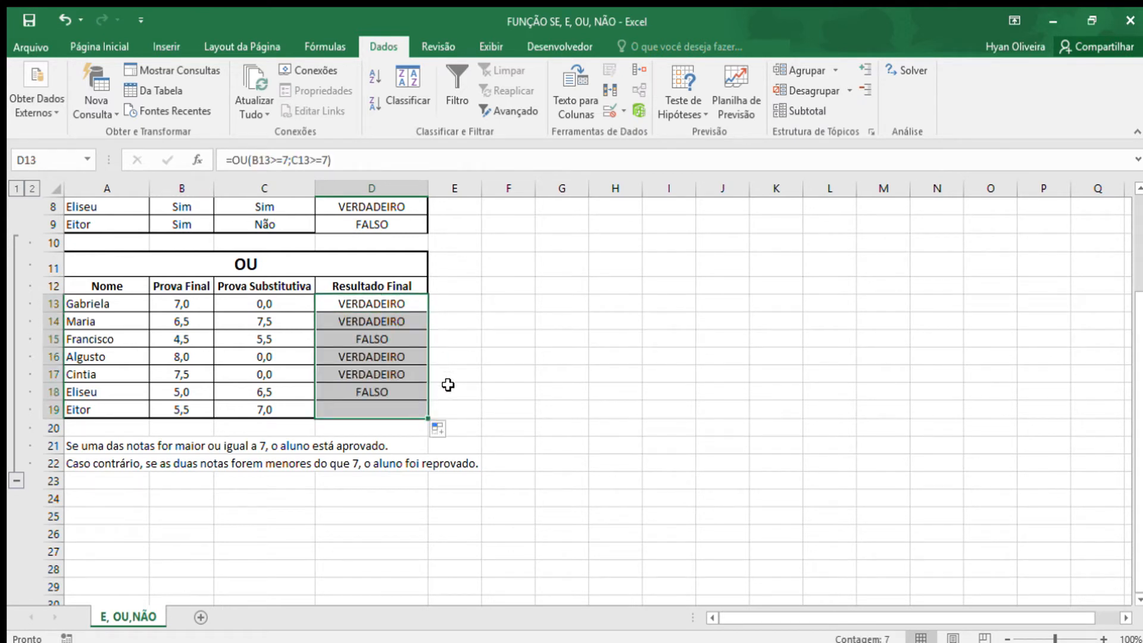
# Compare the Prova Final and Prova Substitutiva grades in rows 15, 18 and 19 with their OU formula results in column D
pyautogui.click(352, 317)
pyautogui.moveTo(185, 340); pyautogui.dragTo(325, 343)
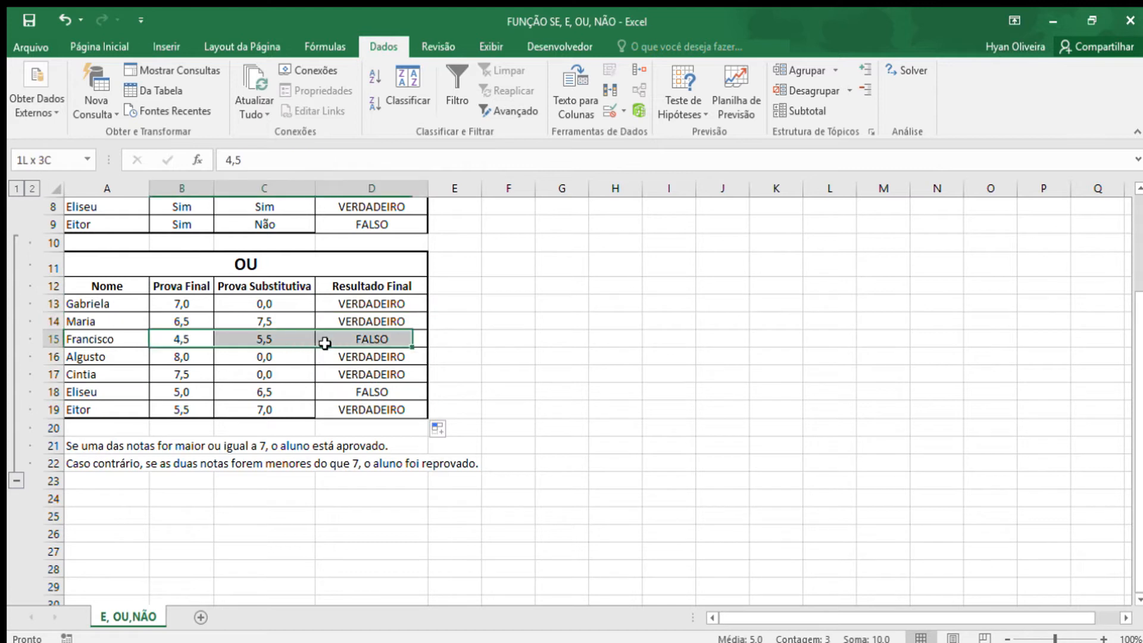
pyautogui.click(182, 340)
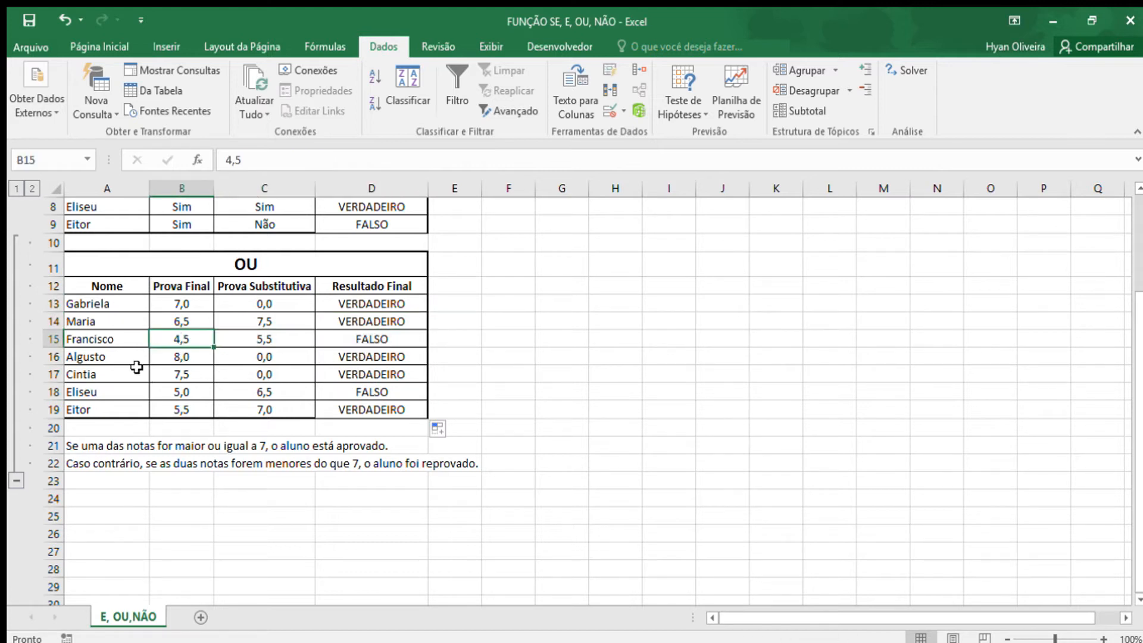
pyautogui.click(265, 340)
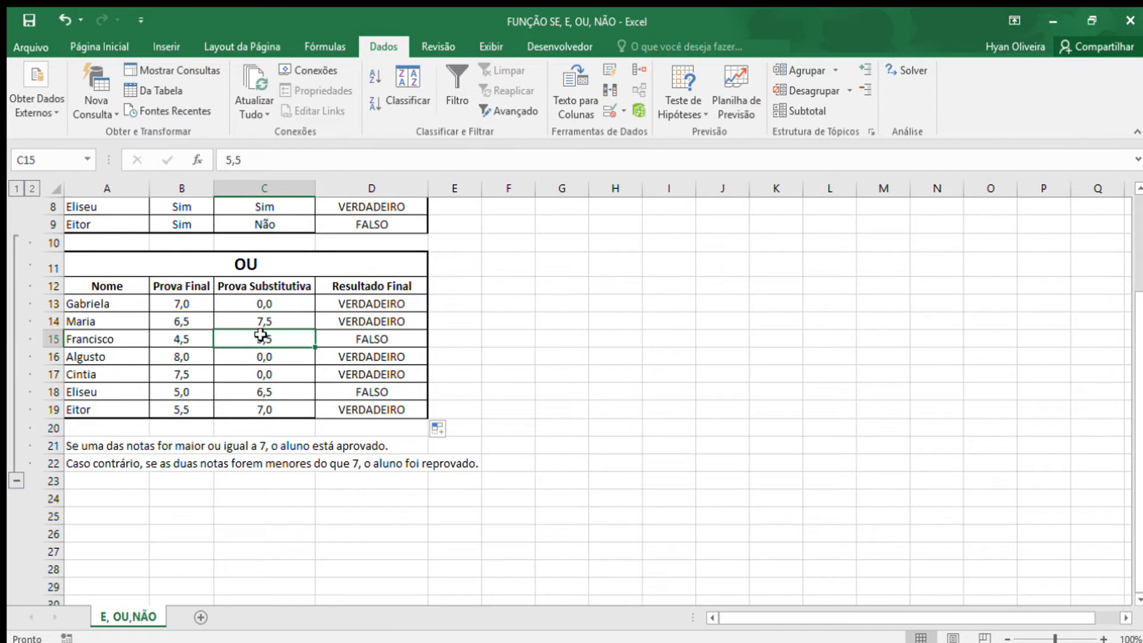
pyautogui.moveTo(330, 396); pyautogui.dragTo(188, 398)
pyautogui.click(195, 393)
pyautogui.click(283, 391)
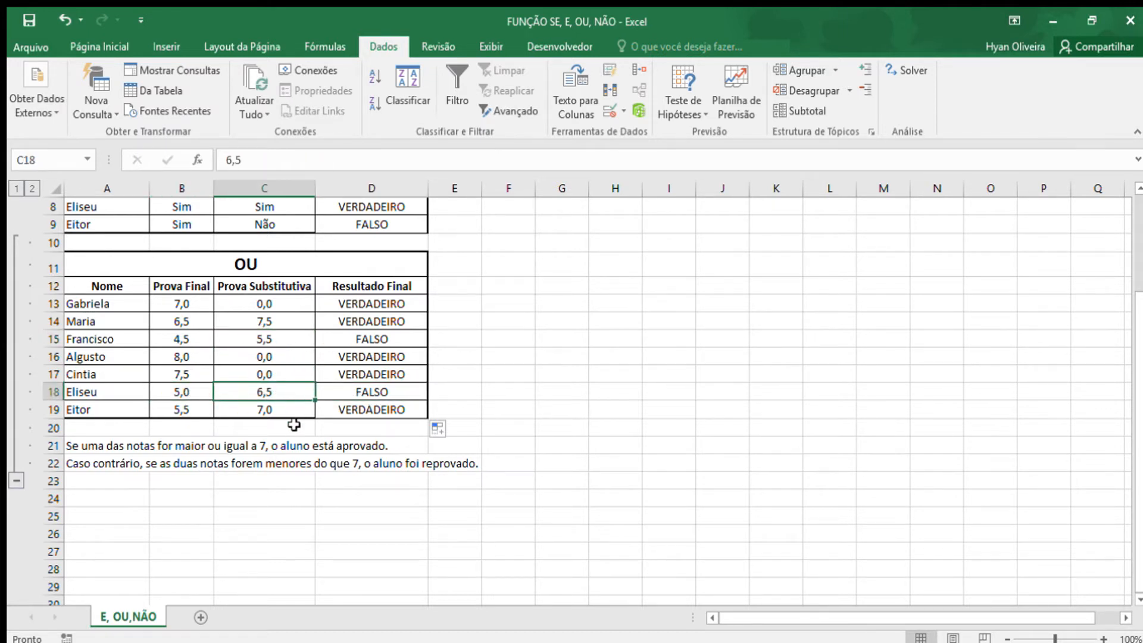
pyautogui.click(356, 396)
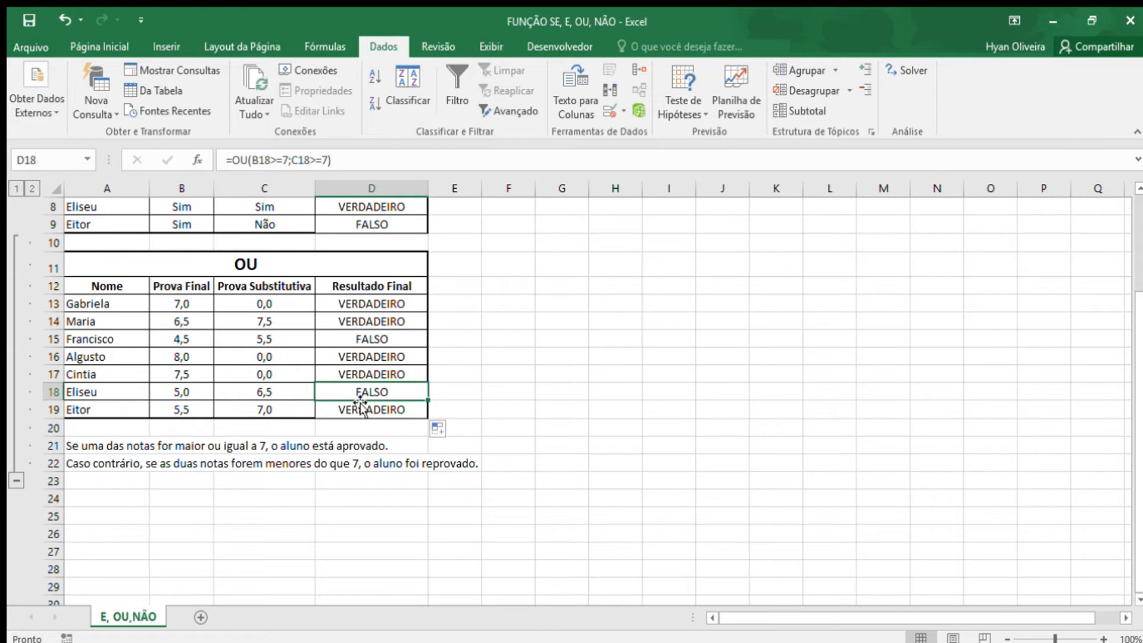
pyautogui.click(191, 393)
pyautogui.moveTo(231, 393); pyautogui.dragTo(272, 394)
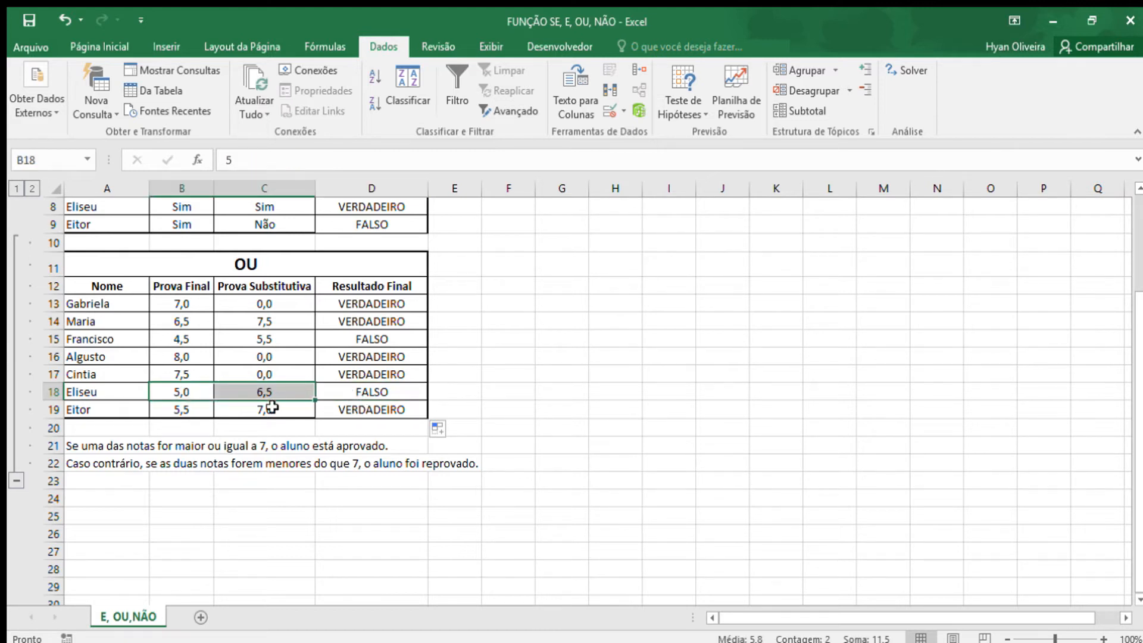
pyautogui.click(272, 407)
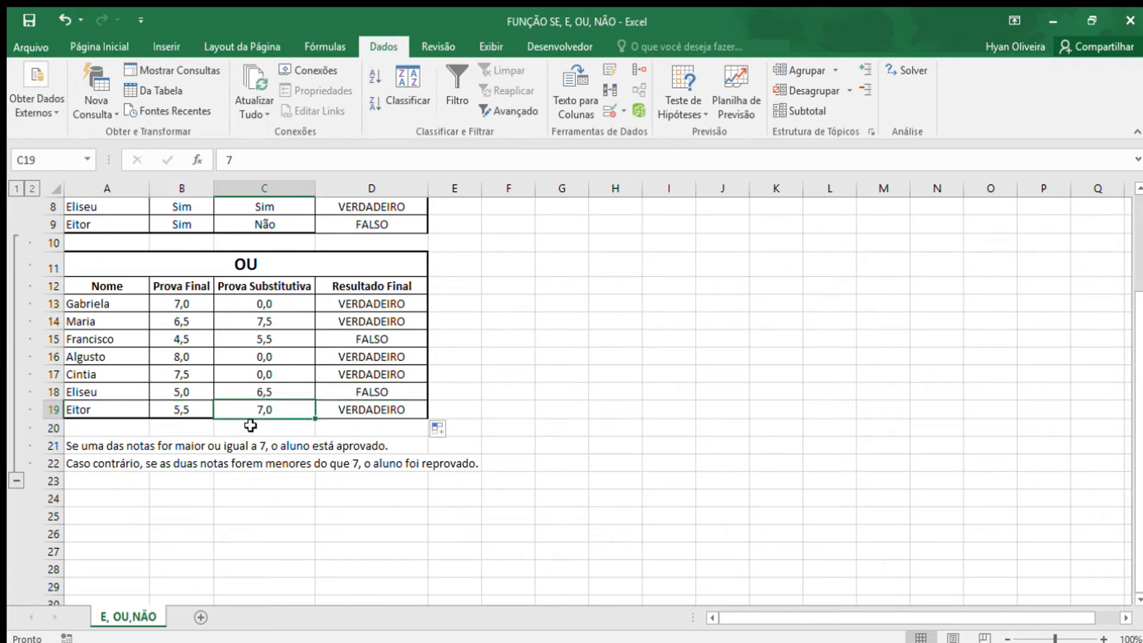
pyautogui.click(371, 409)
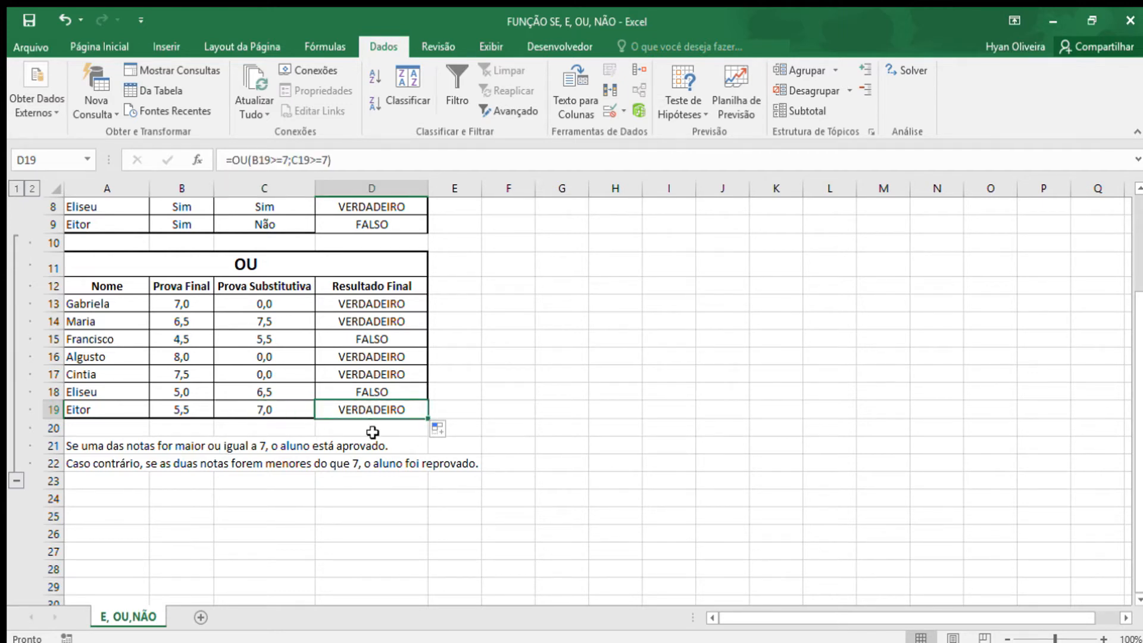
# Review the E table's Mestrado entries alongside the Prova Substitutiva grades in the OU table
pyautogui.scroll(3, 372, 432)
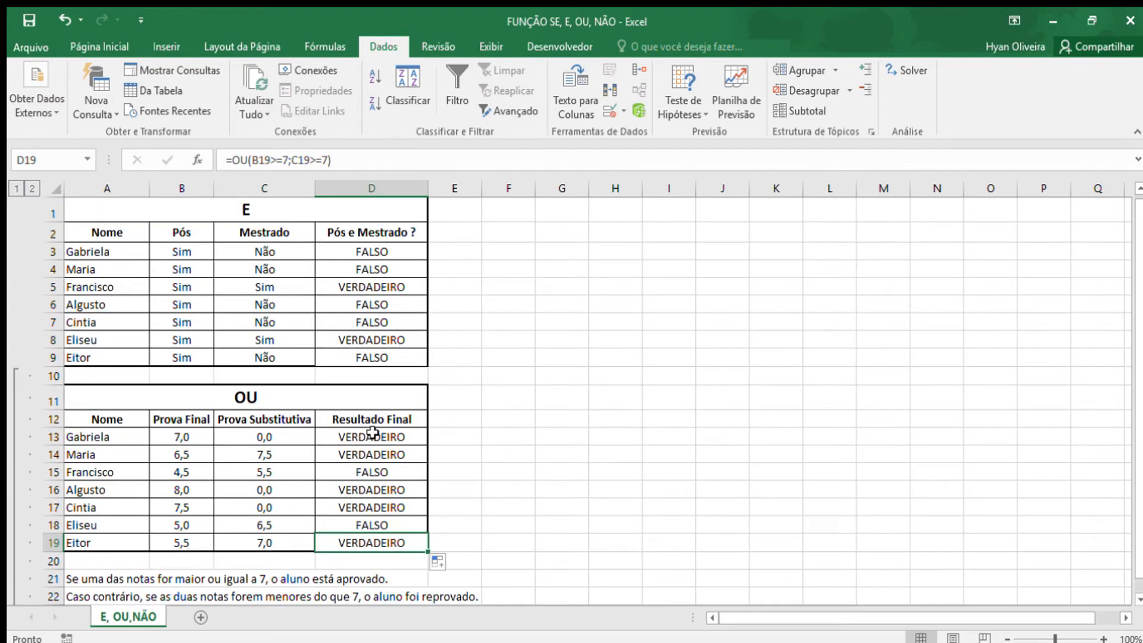
pyautogui.click(300, 256)
pyautogui.click(289, 460)
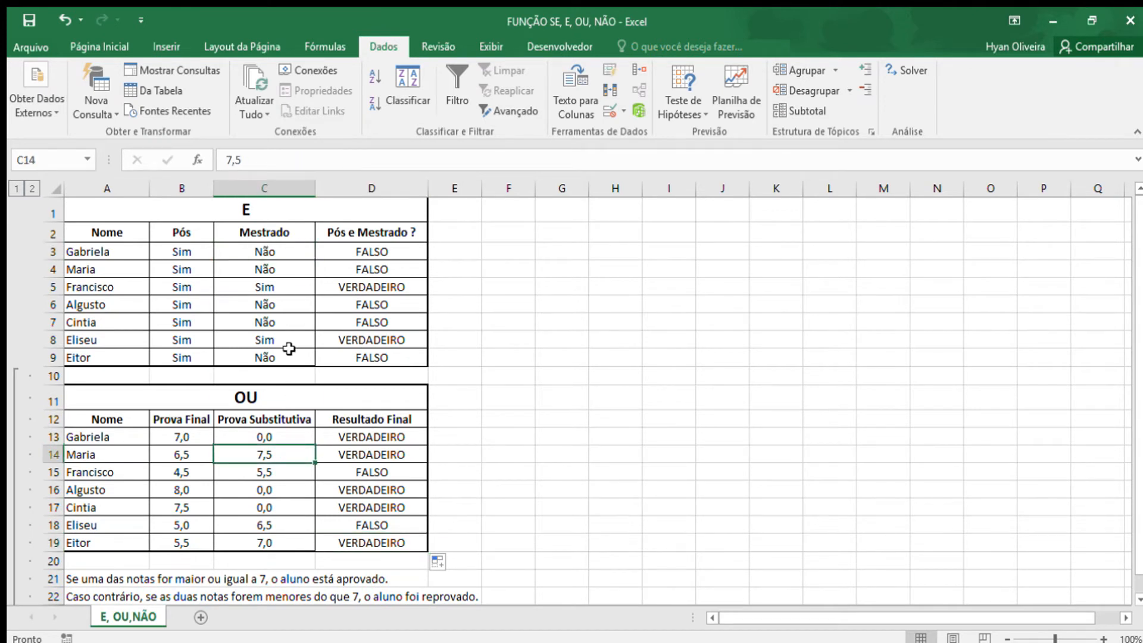
pyautogui.click(304, 306)
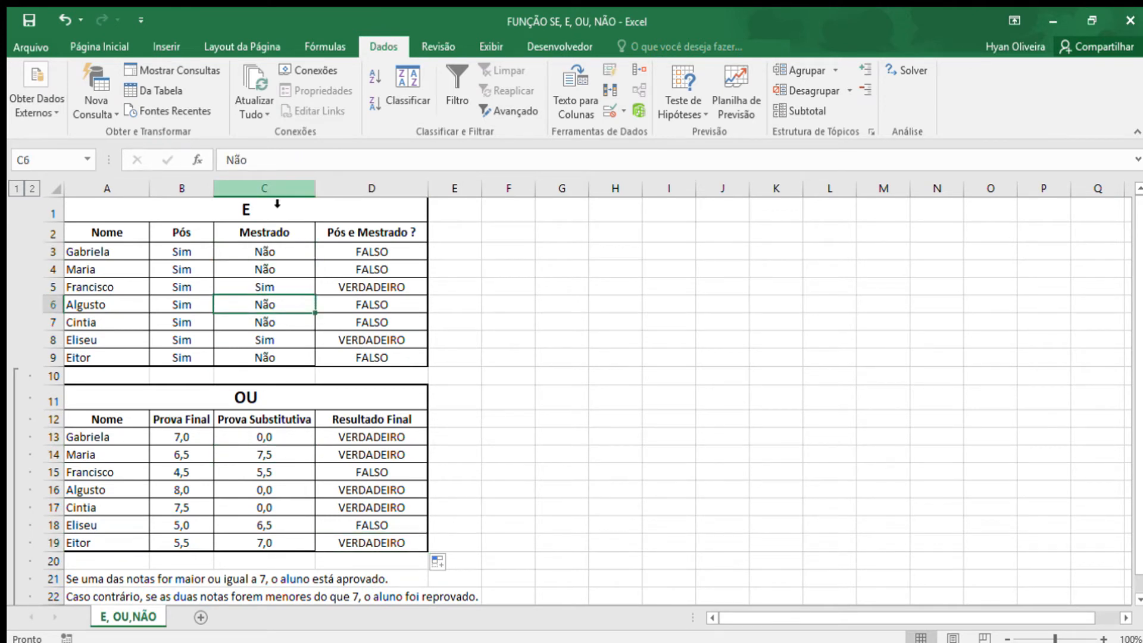
pyautogui.click(282, 455)
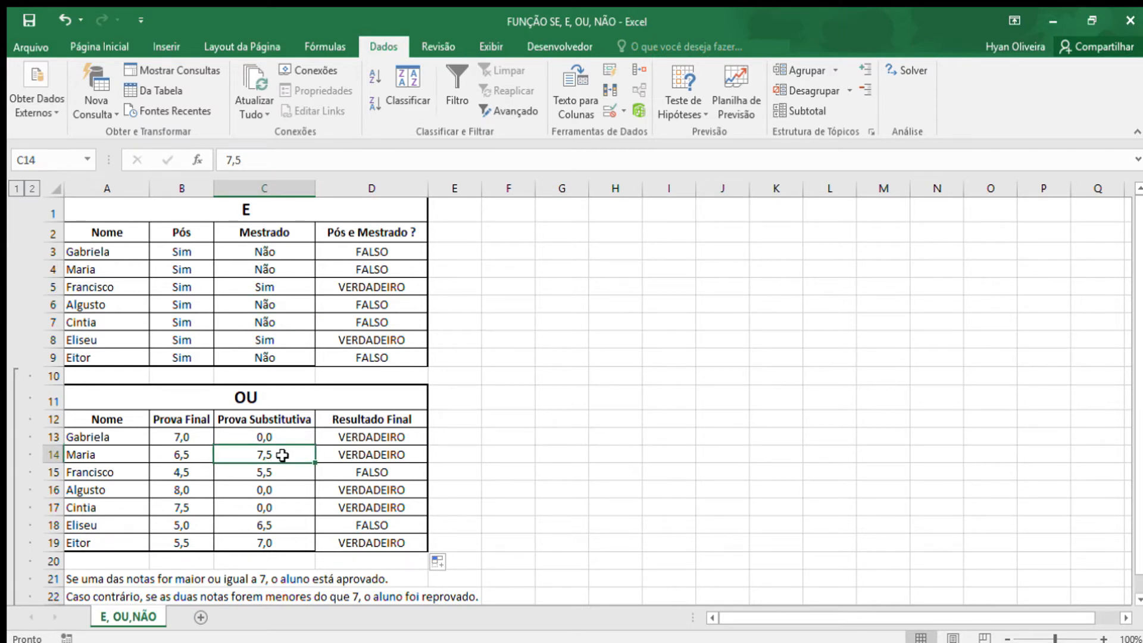
pyautogui.scroll(-2, 282, 455)
pyautogui.scroll(2, 351, 454)
# Clear the formulas from the Pós e Mestrado ? column in D3:D9
pyautogui.click(368, 250)
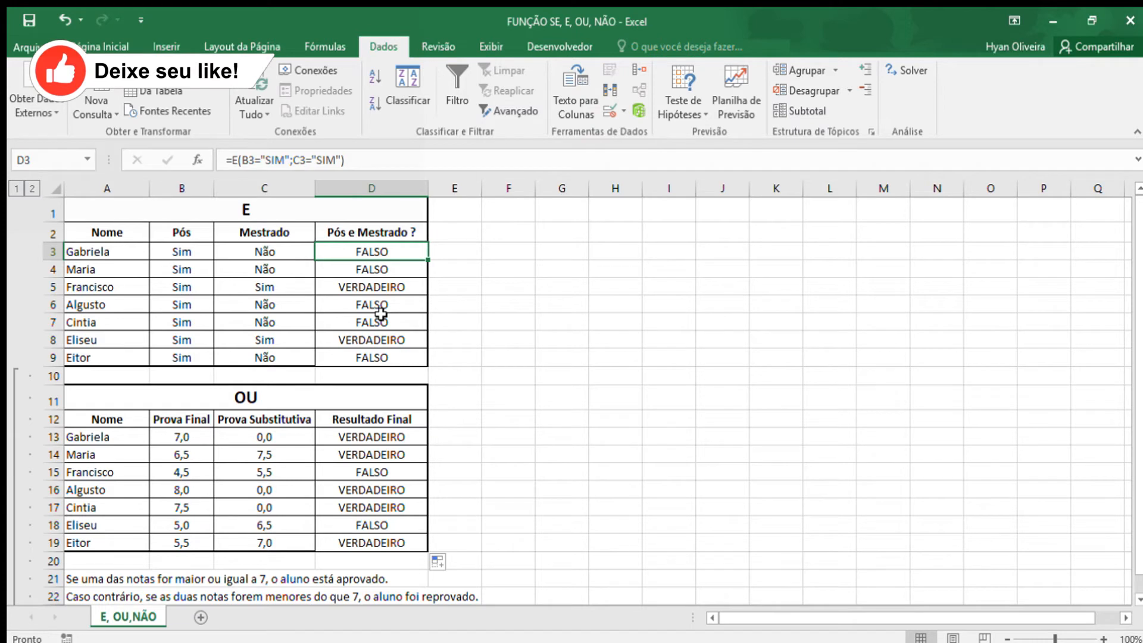
pyautogui.moveTo(377, 253); pyautogui.dragTo(377, 357)
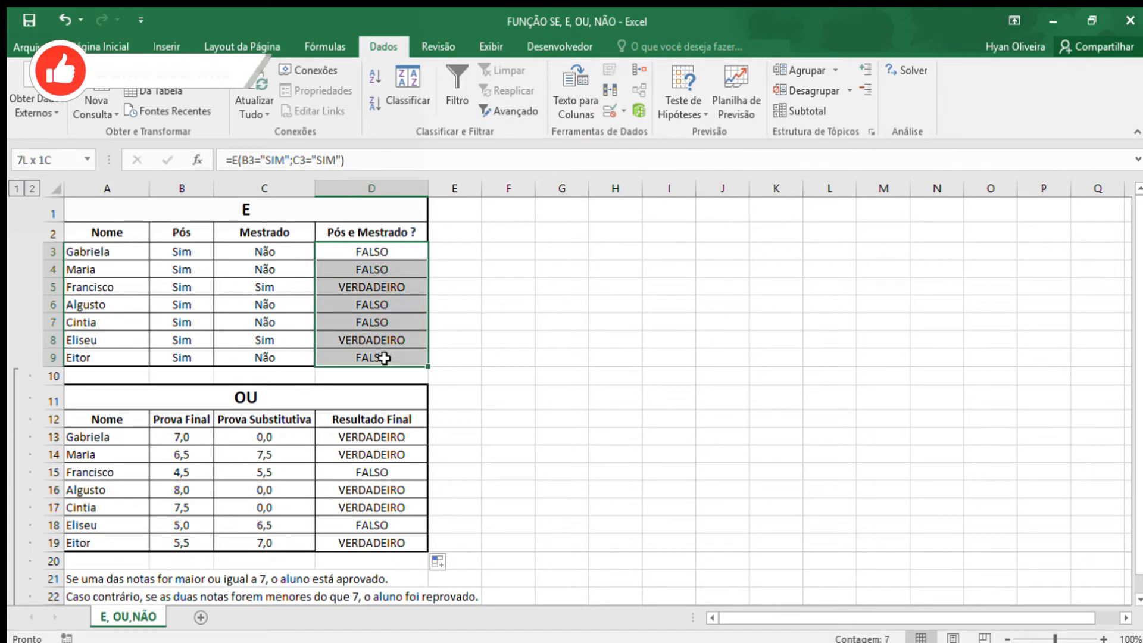
pyautogui.press('Delete')
# Begin an SE formula in cell D3 with the nested logical test E(B3="SIM";C3="SIM")
pyautogui.click(362, 250)
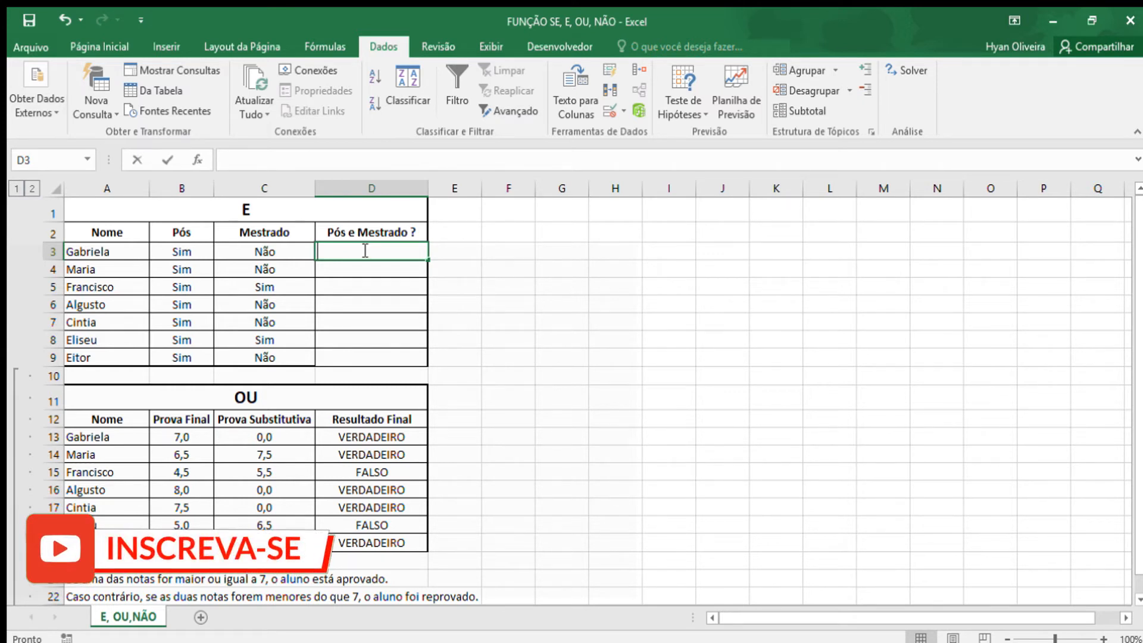
pyautogui.write('=SE(')
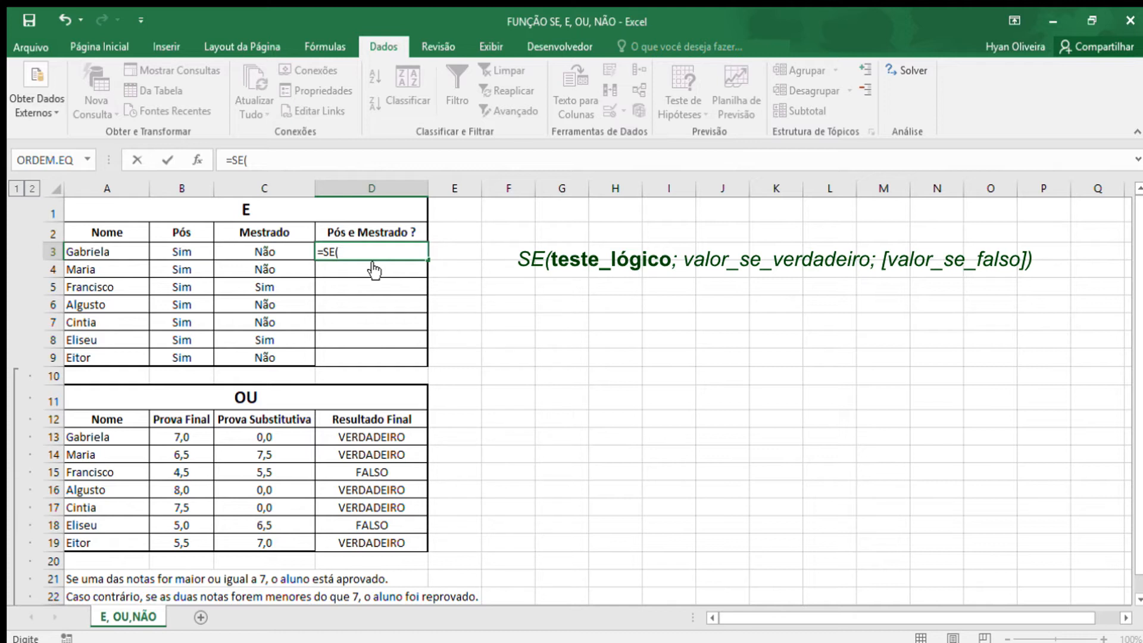
pyautogui.write('E(')
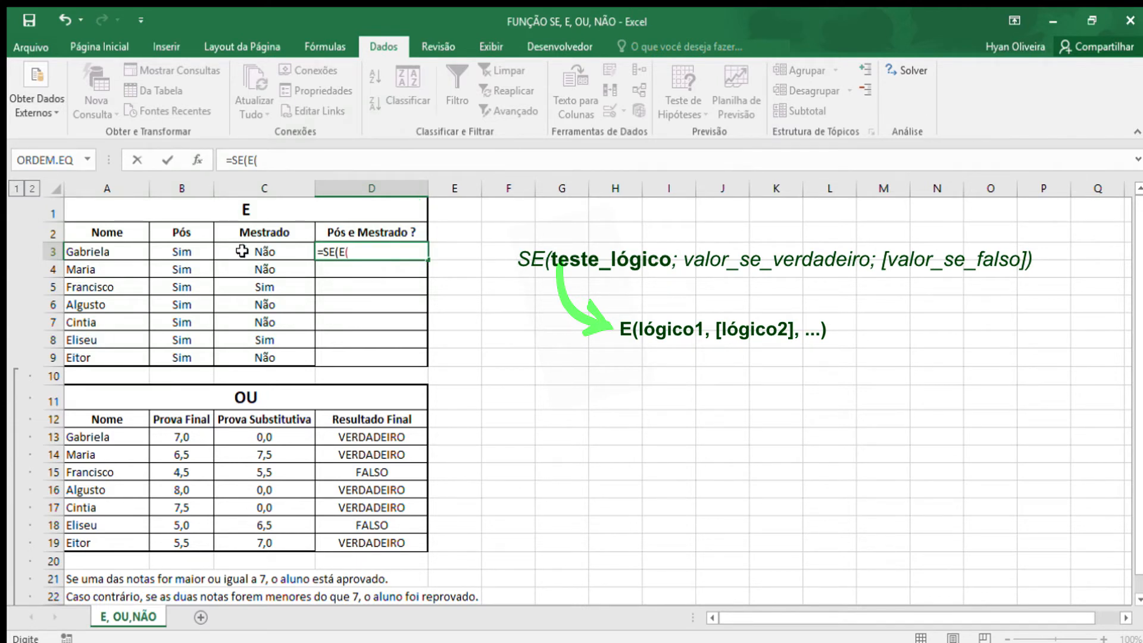
pyautogui.click(180, 249)
pyautogui.write('="SIM"')
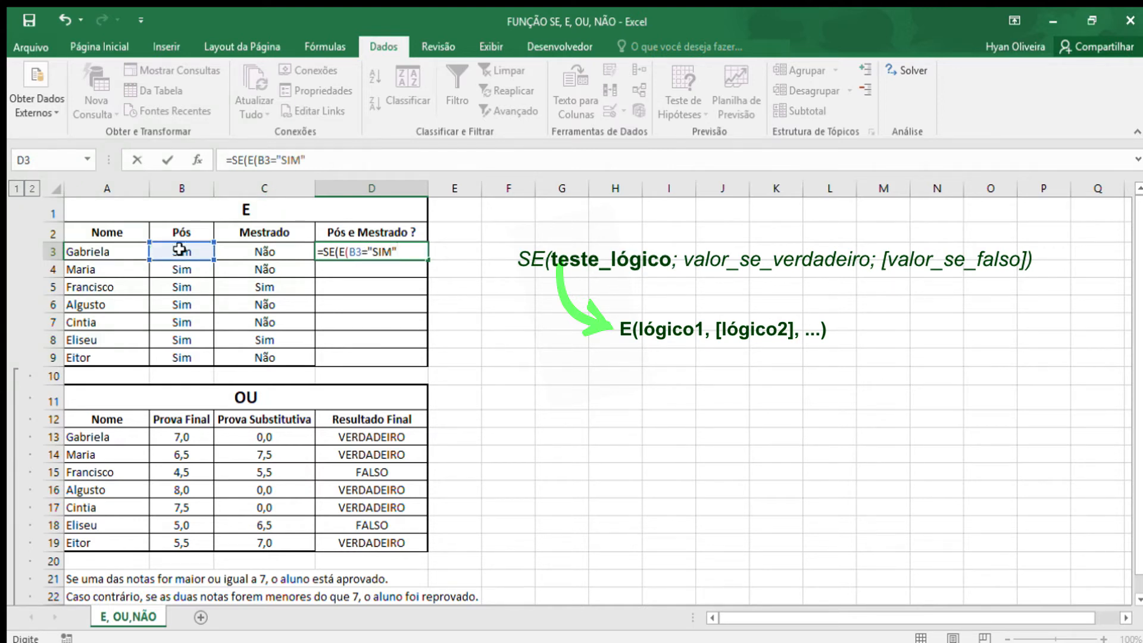
pyautogui.write(';')
pyautogui.click(257, 253)
pyautogui.write('=')
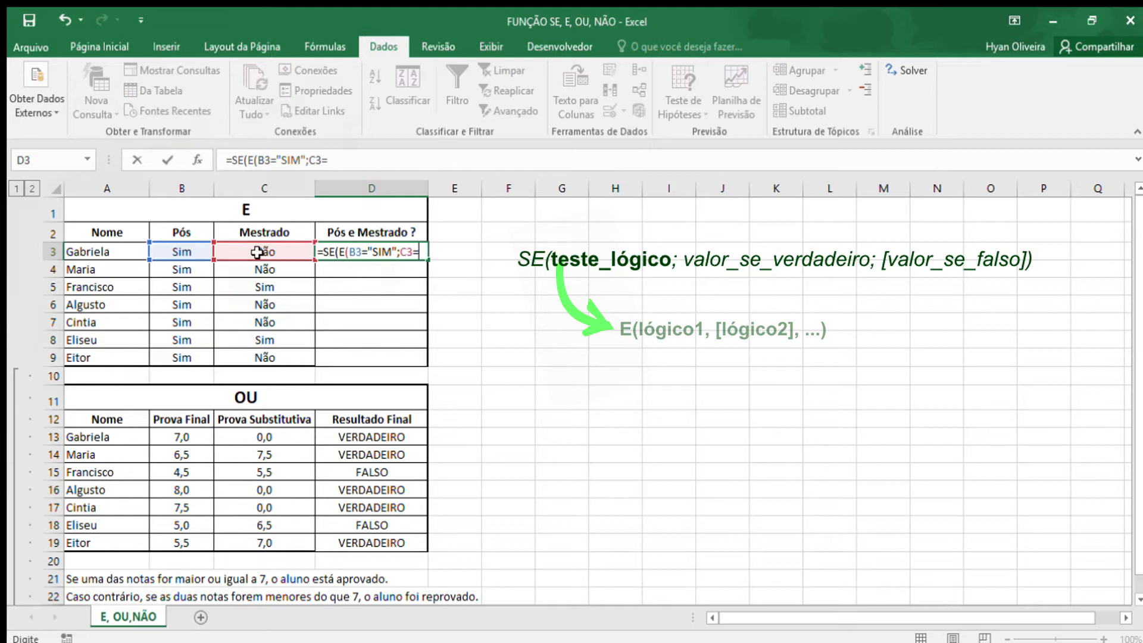
pyautogui.write('"SIM"')
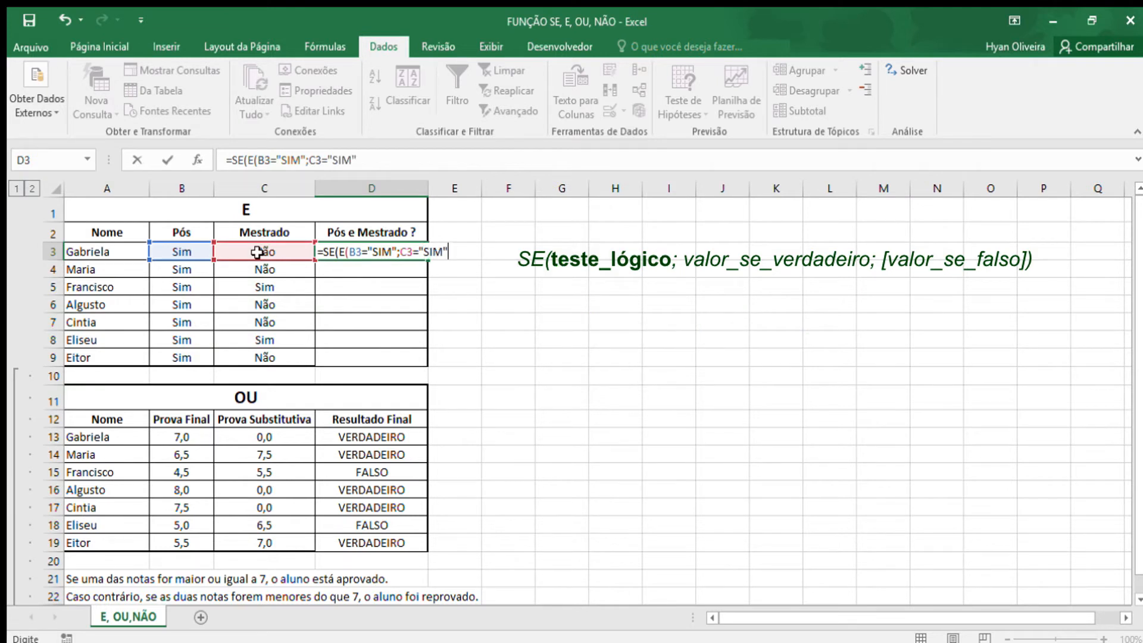
pyautogui.write(')')
# Complete the SE formula in D3 with "SIM" as the true value and "NÃO" as the false value
pyautogui.write(';')
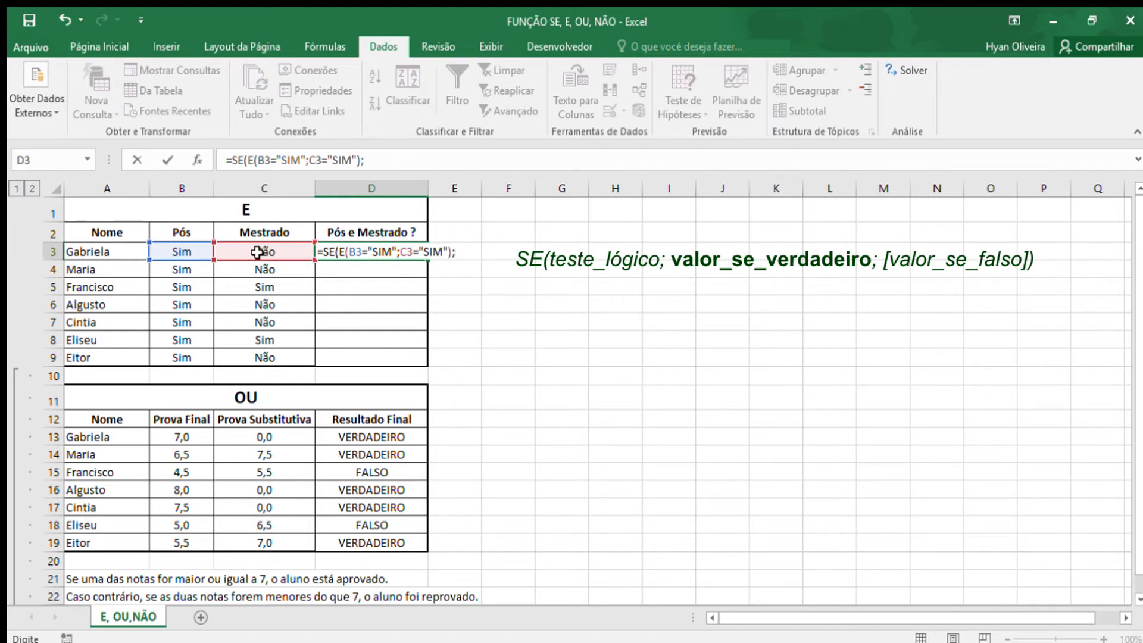
pyautogui.write('"SIM";')
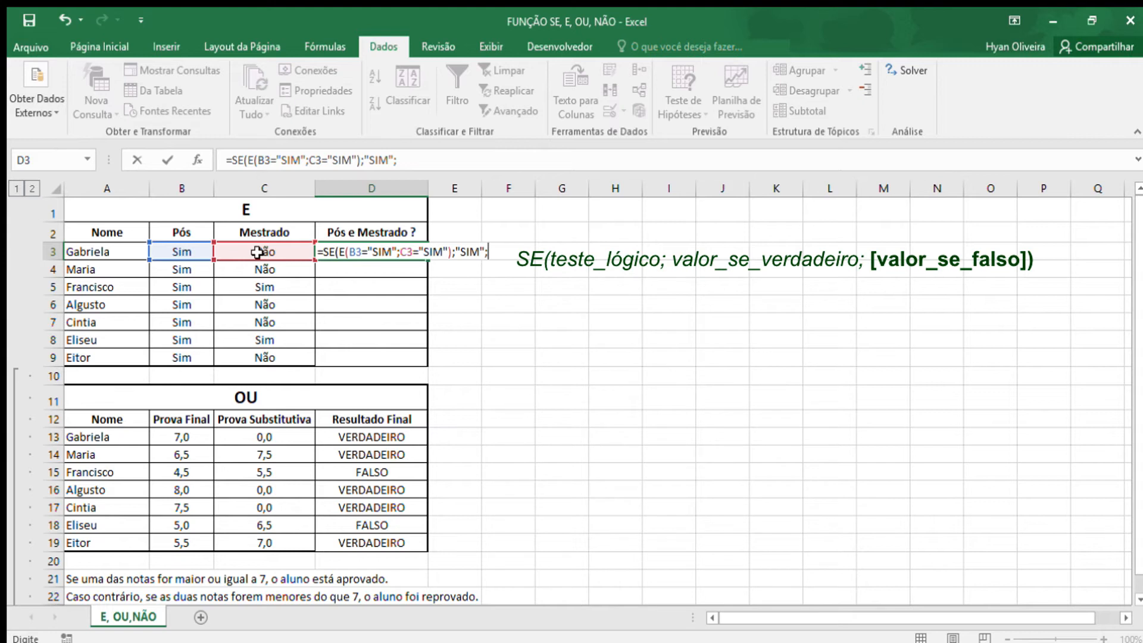
pyautogui.write('"NÃO')
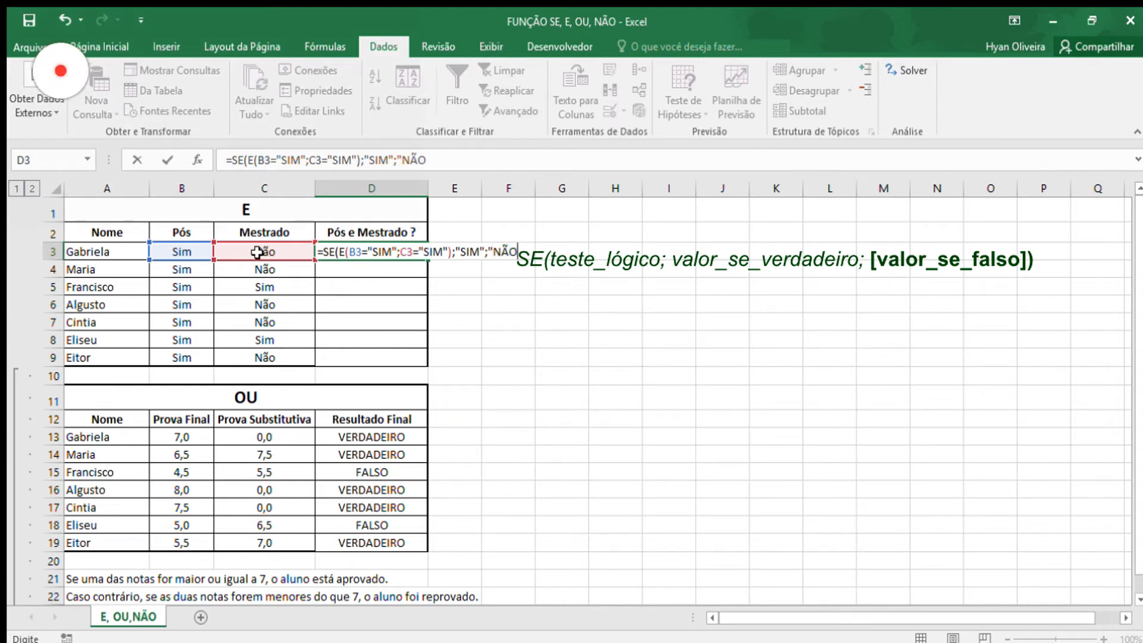
pyautogui.write('")')
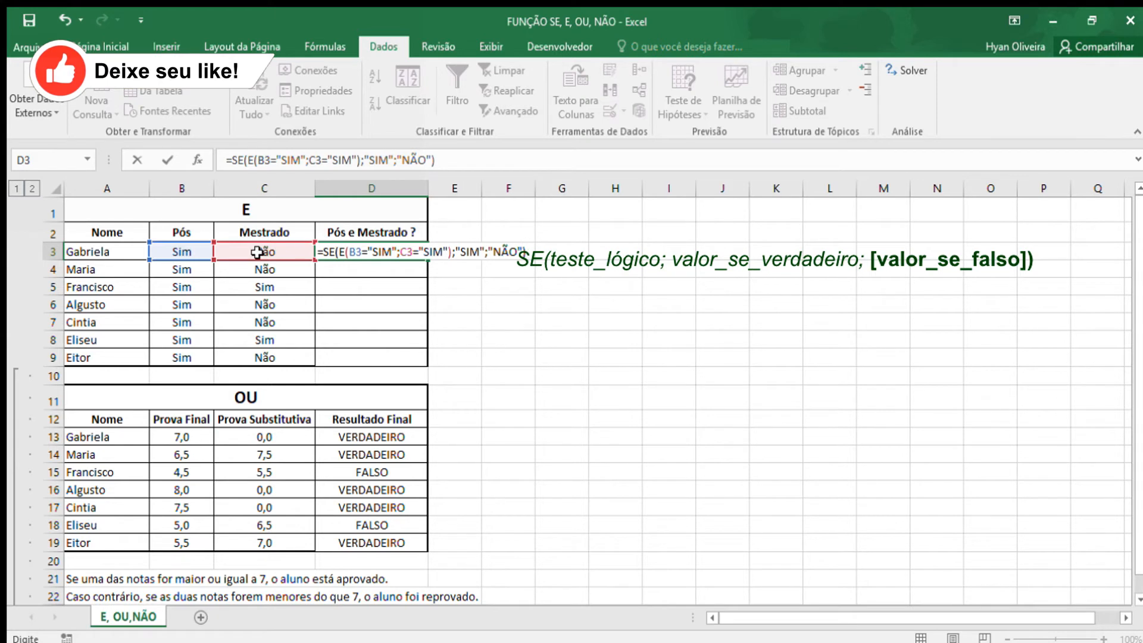
pyautogui.press('Return')
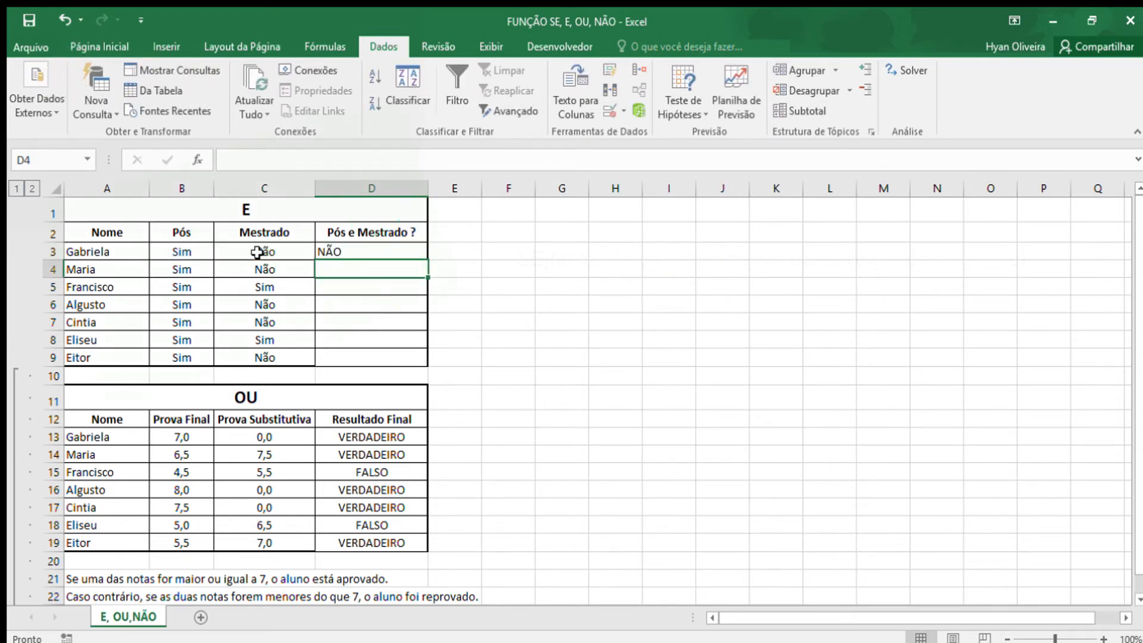
# Fill the SE formula from D3 down the Pós e Mestrado ? column through D9
pyautogui.moveTo(197, 252); pyautogui.dragTo(257, 252)
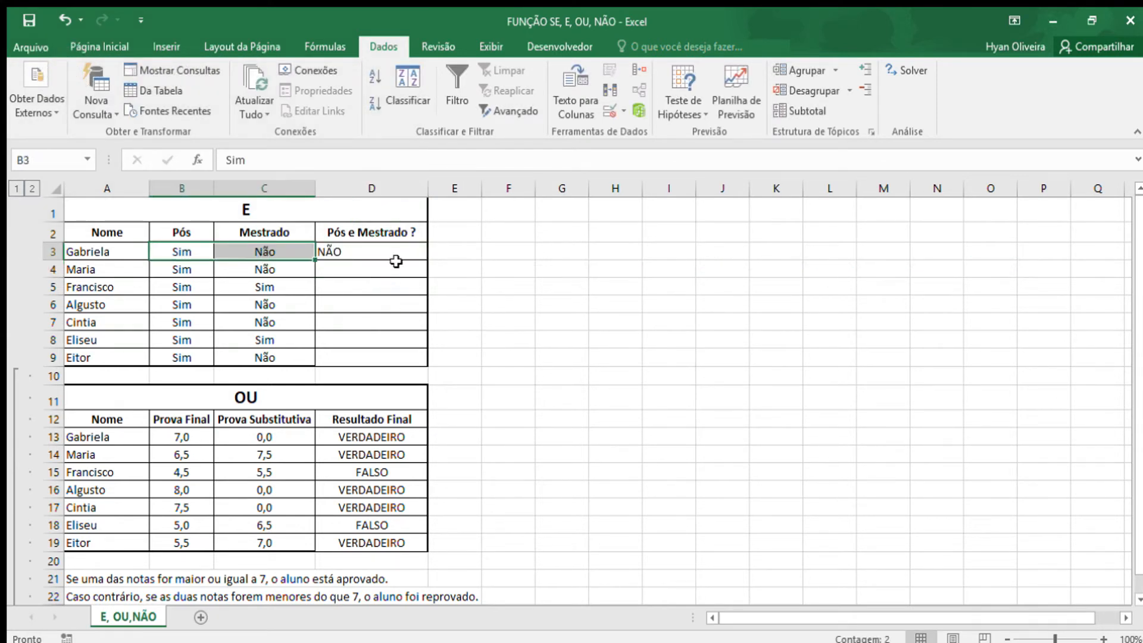
pyautogui.click(387, 253)
pyautogui.doubleClick(429, 260)
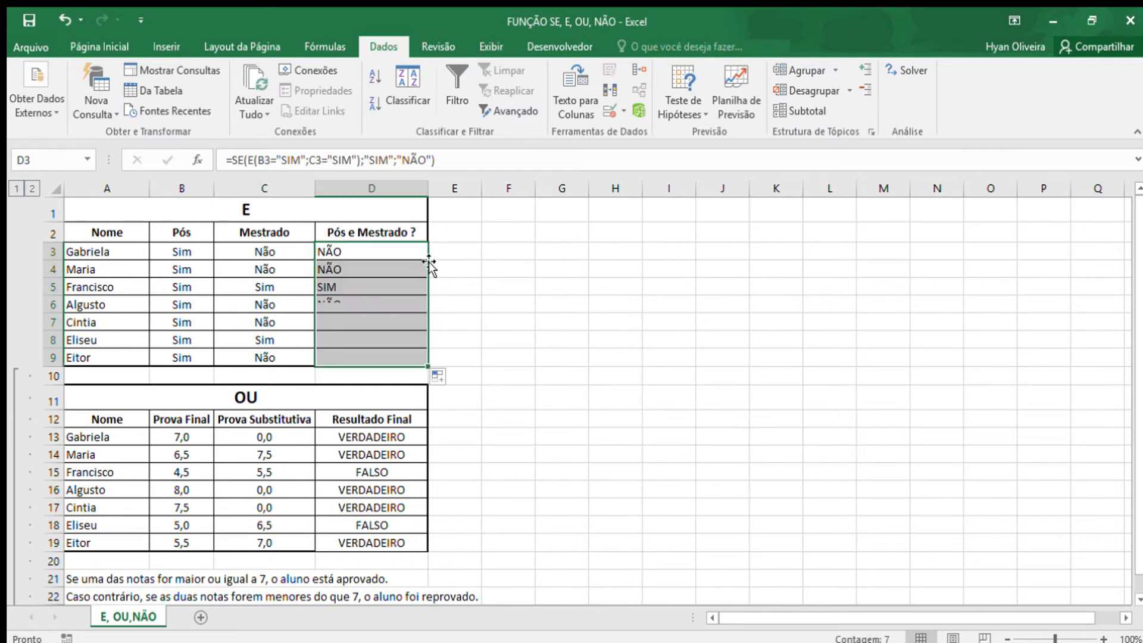
# Check the SE results in column D against the Pós and Mestrado entries in rows 5 and 8
pyautogui.moveTo(179, 286); pyautogui.dragTo(381, 288)
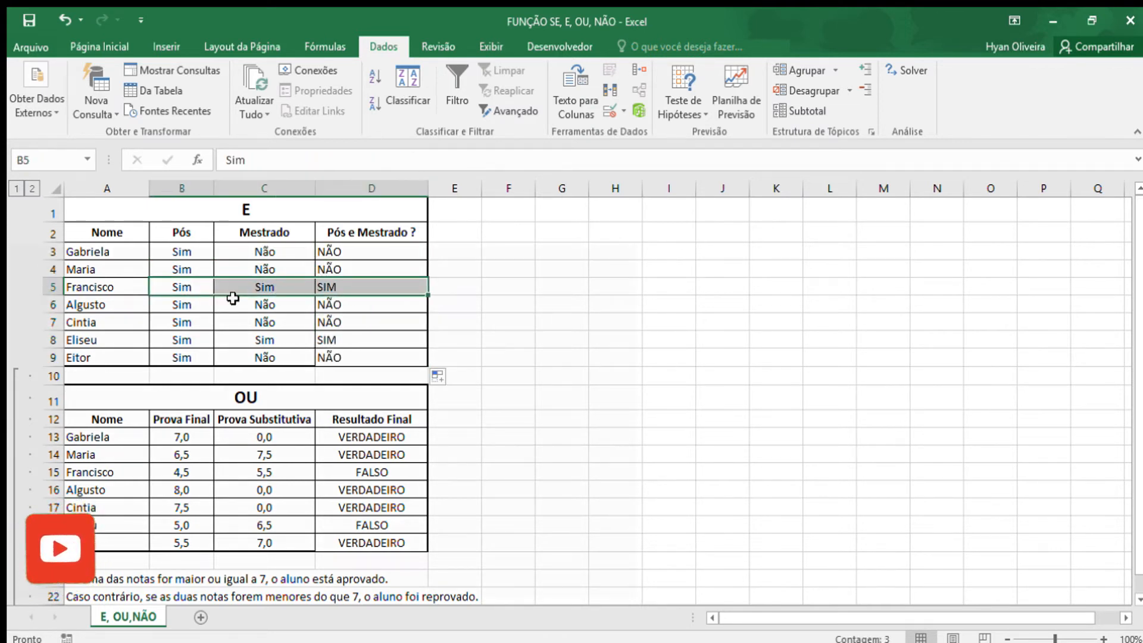
pyautogui.moveTo(372, 338); pyautogui.dragTo(235, 342)
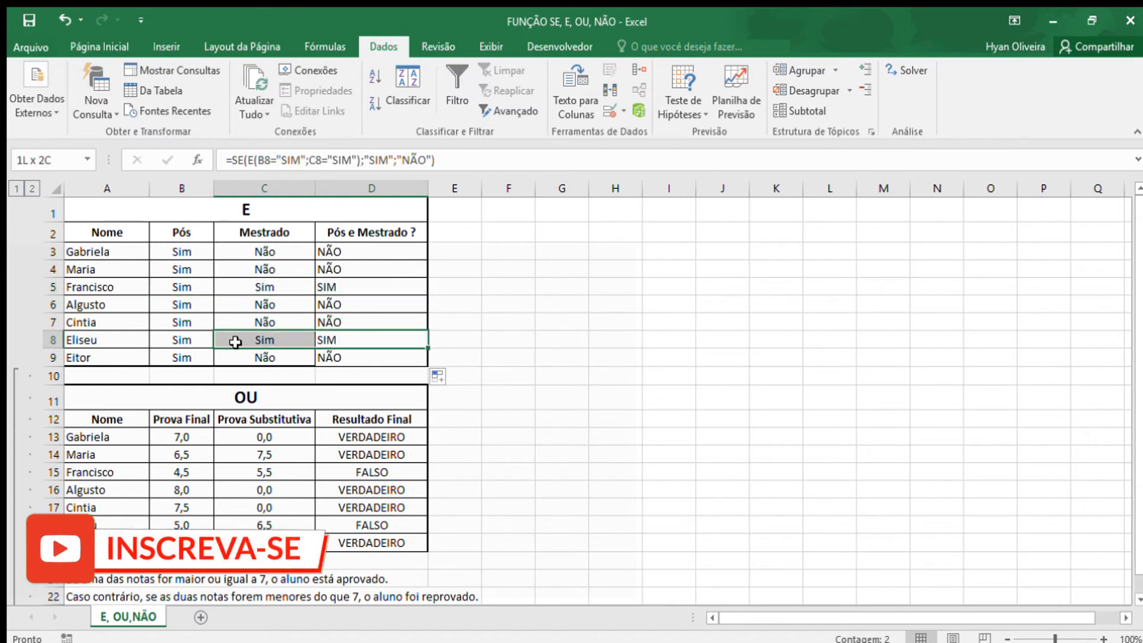
pyautogui.click(336, 338)
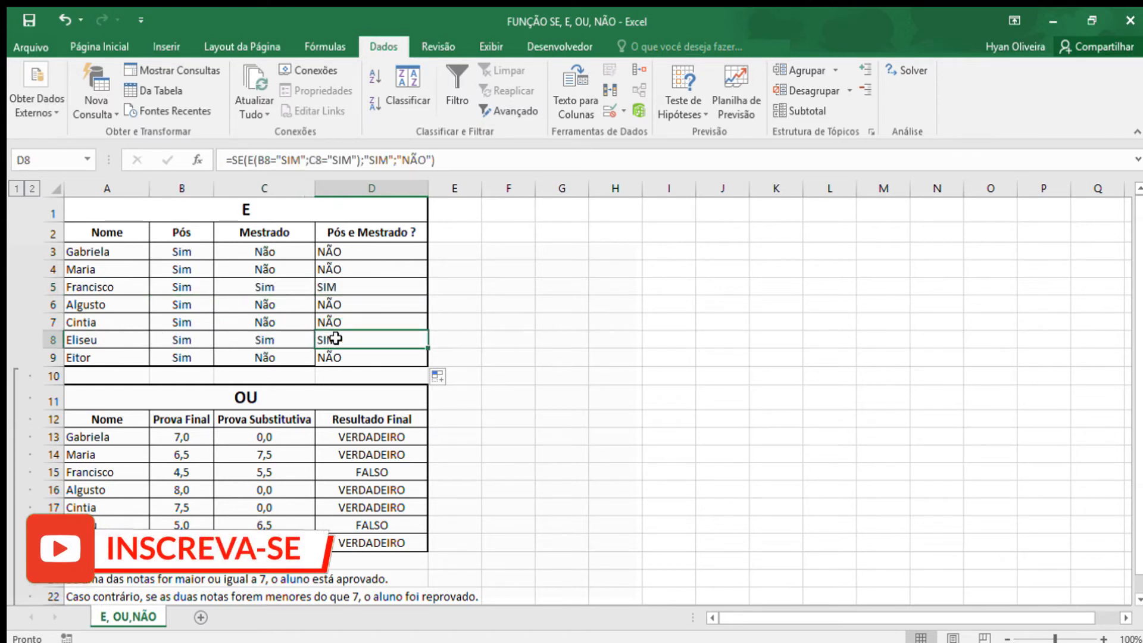
pyautogui.click(254, 286)
pyautogui.moveTo(346, 249); pyautogui.dragTo(346, 358)
pyautogui.click(363, 250)
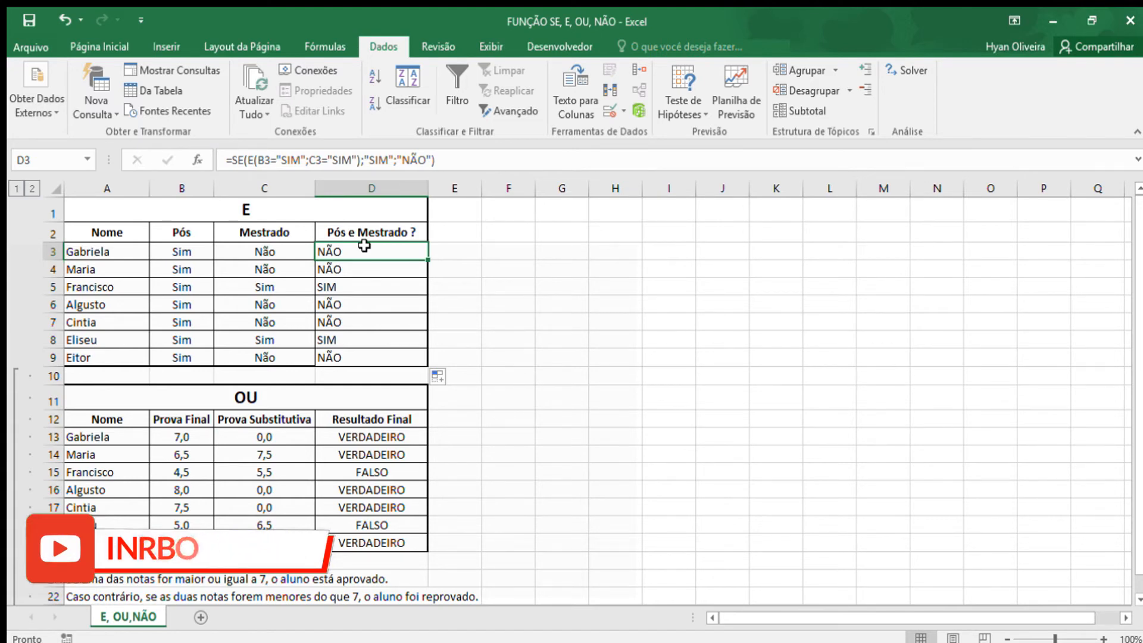
# Clear the OU formulas from the Resultado Final column in D13:D19
pyautogui.scroll(-2, 364, 245)
pyautogui.scroll(-2, 364, 245)
pyautogui.moveTo(364, 268); pyautogui.dragTo(365, 373)
pyautogui.press('Delete')
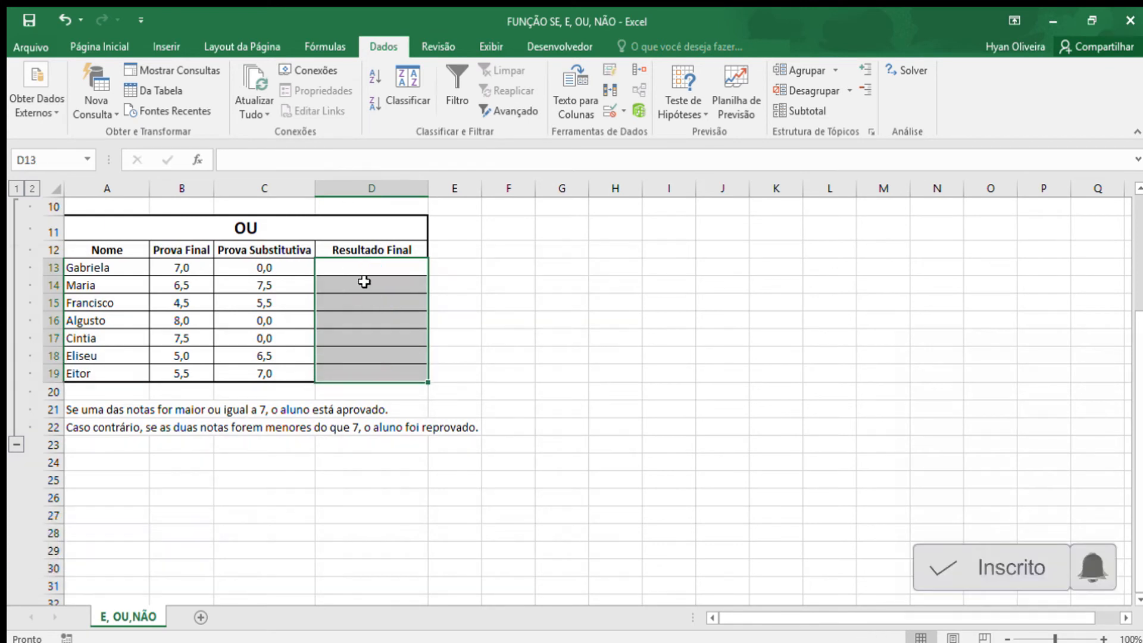
# Start an SE formula in D13 with the nested test OU(B13>=7;C13>=7) as its logical test
pyautogui.click(360, 265)
pyautogui.write('=SE(')
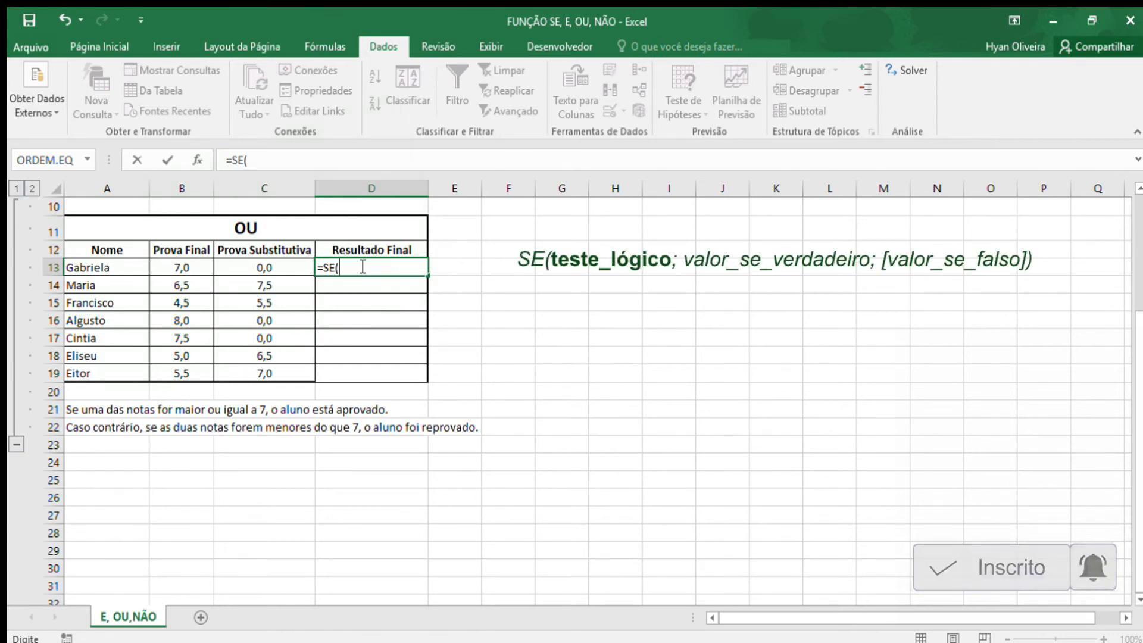
pyautogui.write('OU(')
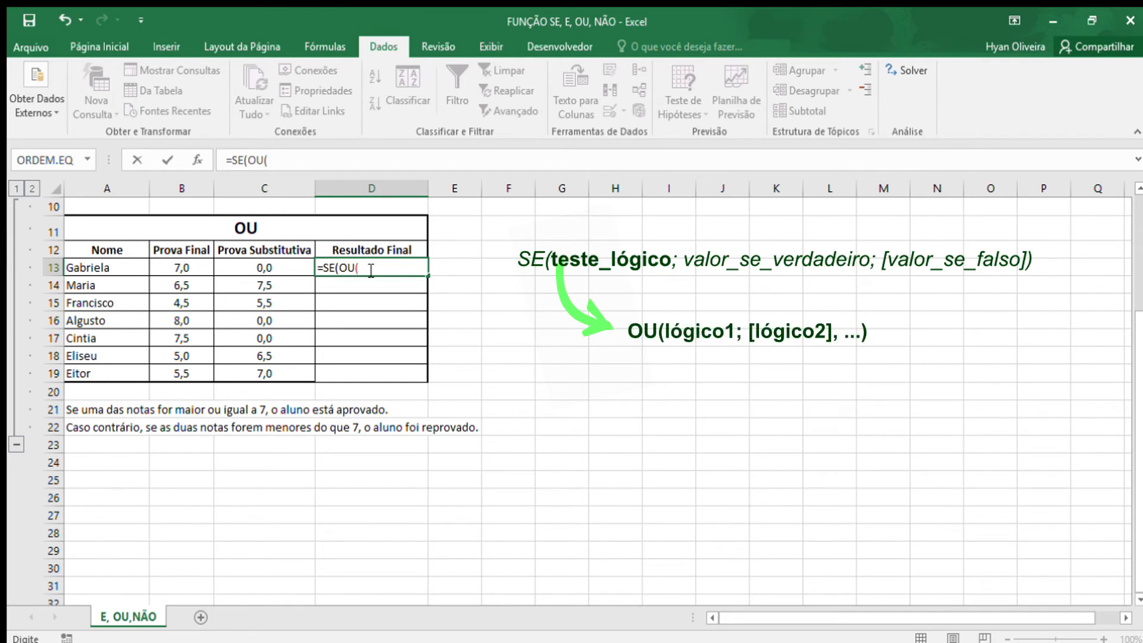
pyautogui.click(176, 263)
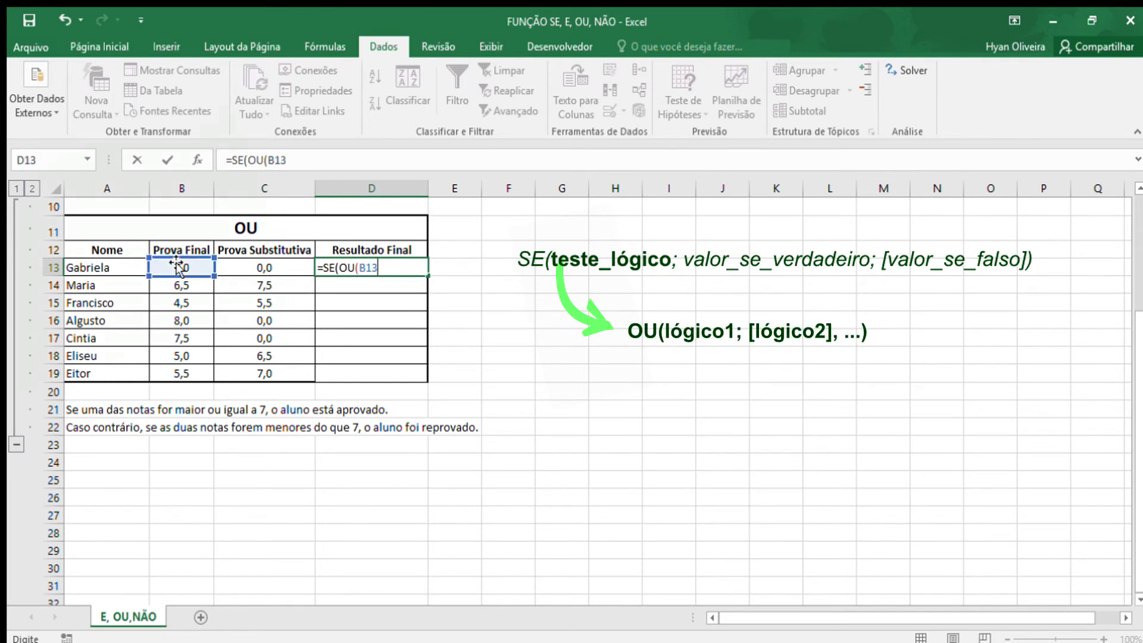
pyautogui.write('>=7;')
pyautogui.click(239, 270)
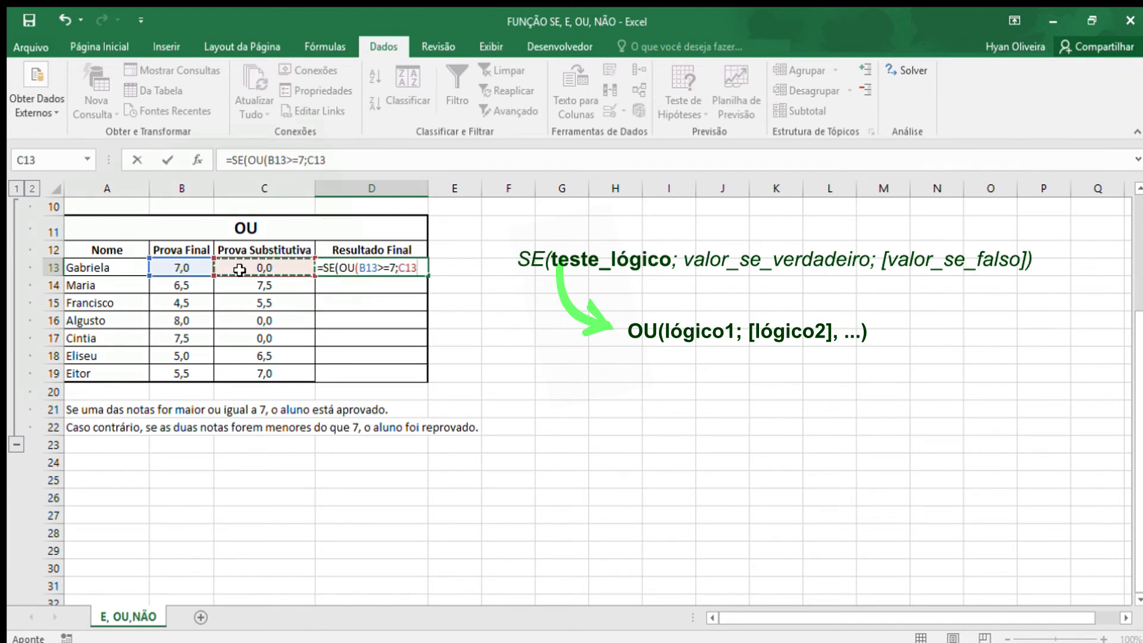
pyautogui.write('>=7)')
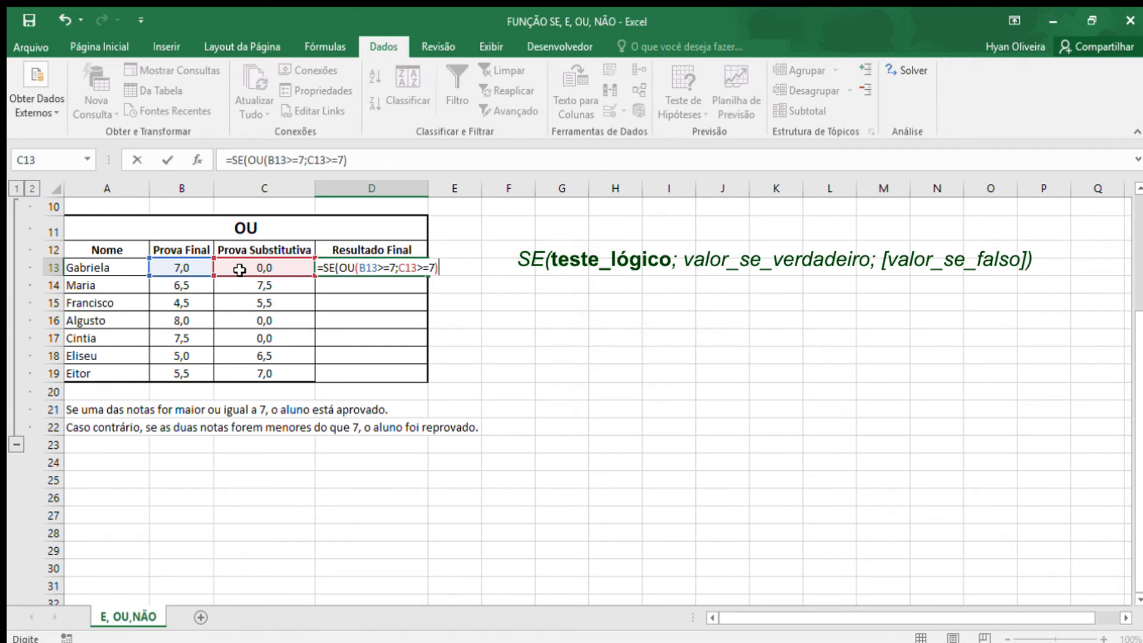
# Complete the SE formula in D13 with "APROVADO" as the true value and "REPROVADO" as the false value
pyautogui.write(';')
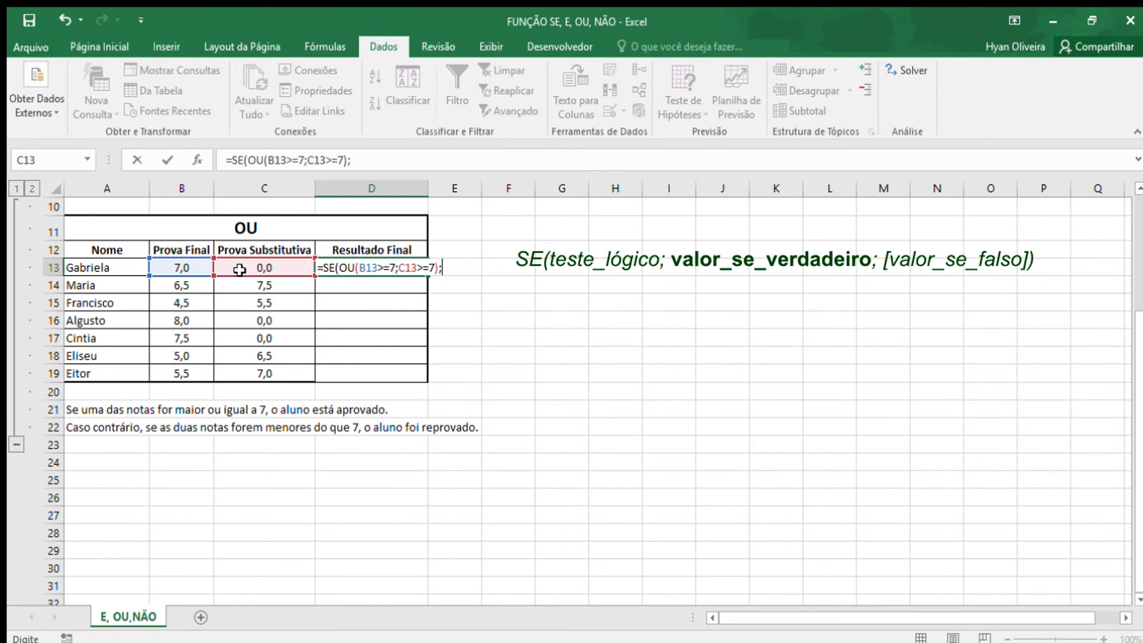
pyautogui.write('"APROVADO"')
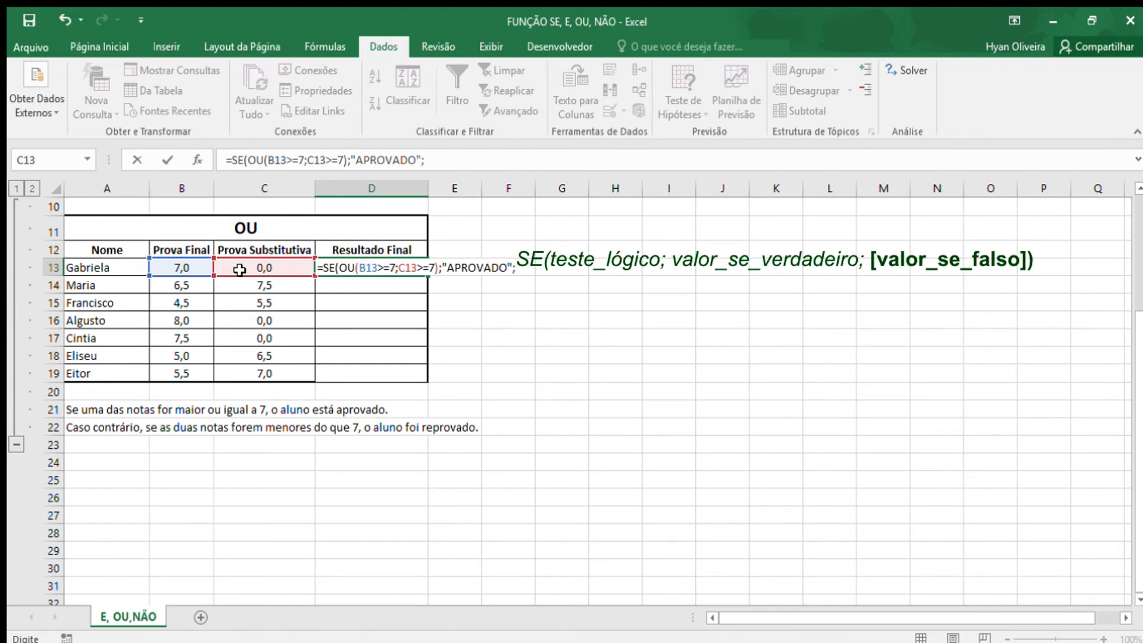
pyautogui.write('"REPROVADO")')
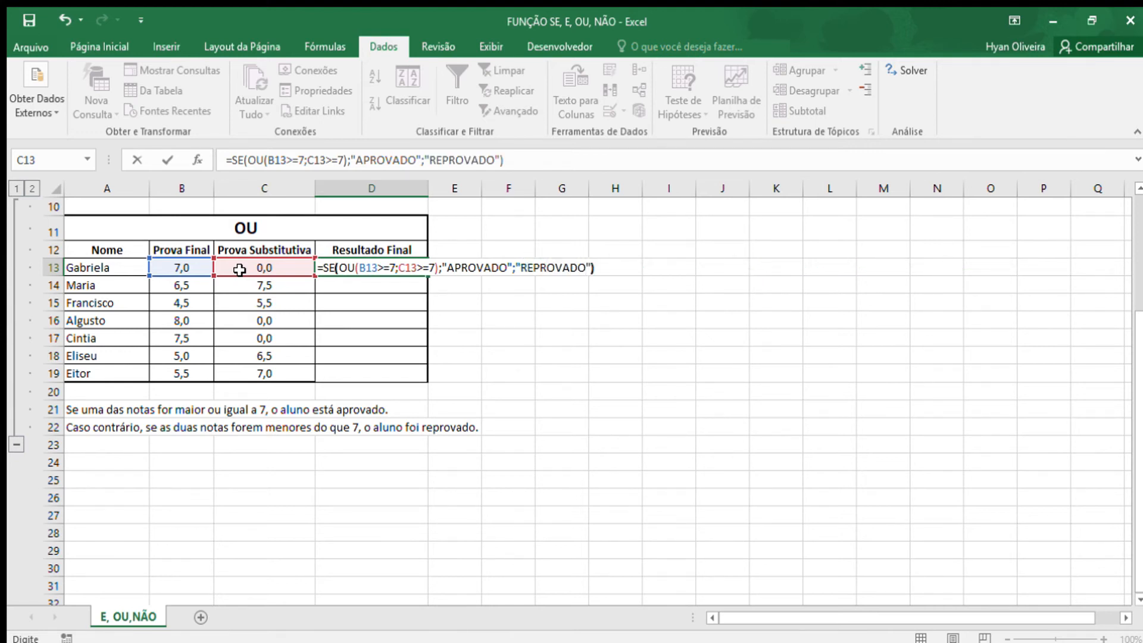
pyautogui.press('Return')
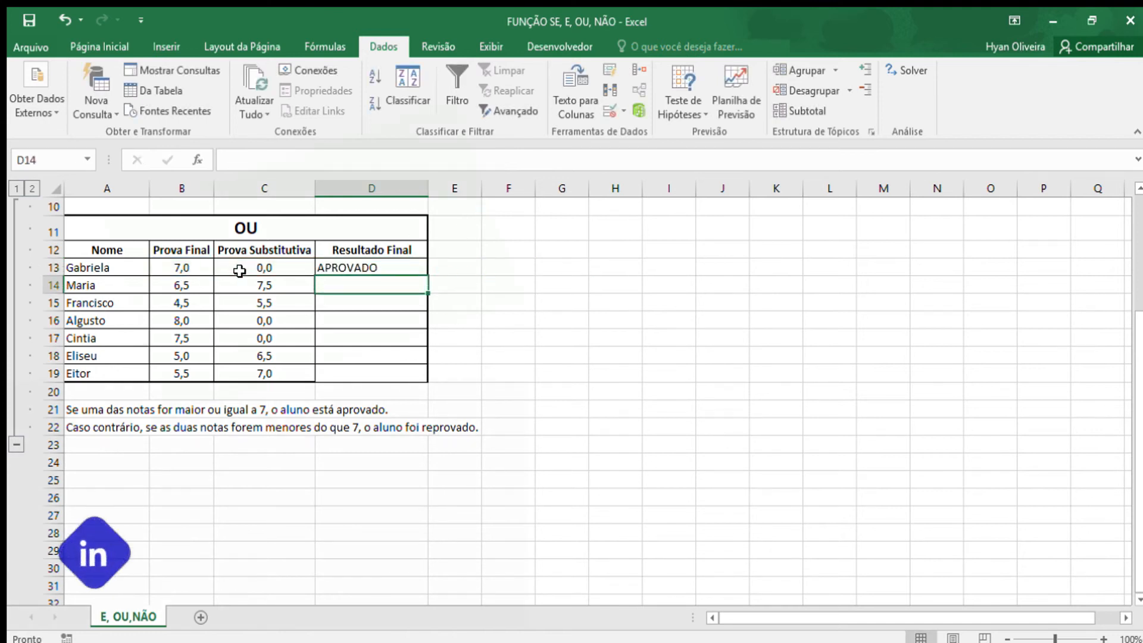
# Fill the SE and OU formula from D13 down the Resultado Final column through D19
pyautogui.click(375, 268)
pyautogui.doubleClick(426, 277)
pyautogui.click(408, 267)
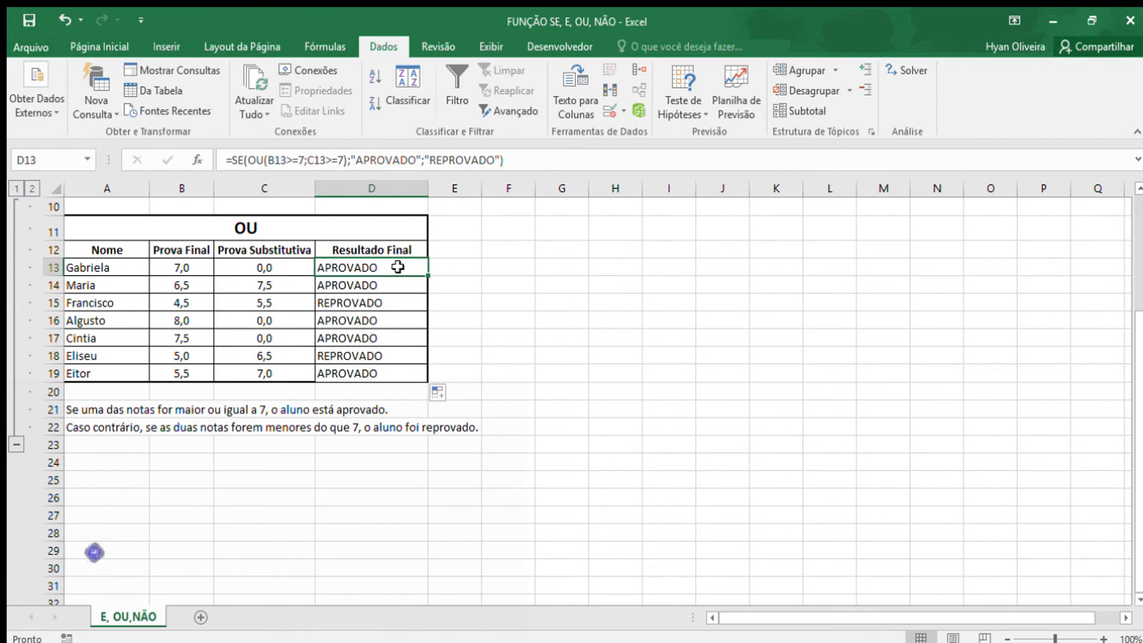
# Check the Resultado Final entries in rows 15, 18 and 16 against their Prova Final and Prova Substitutiva grades
pyautogui.click(398, 301)
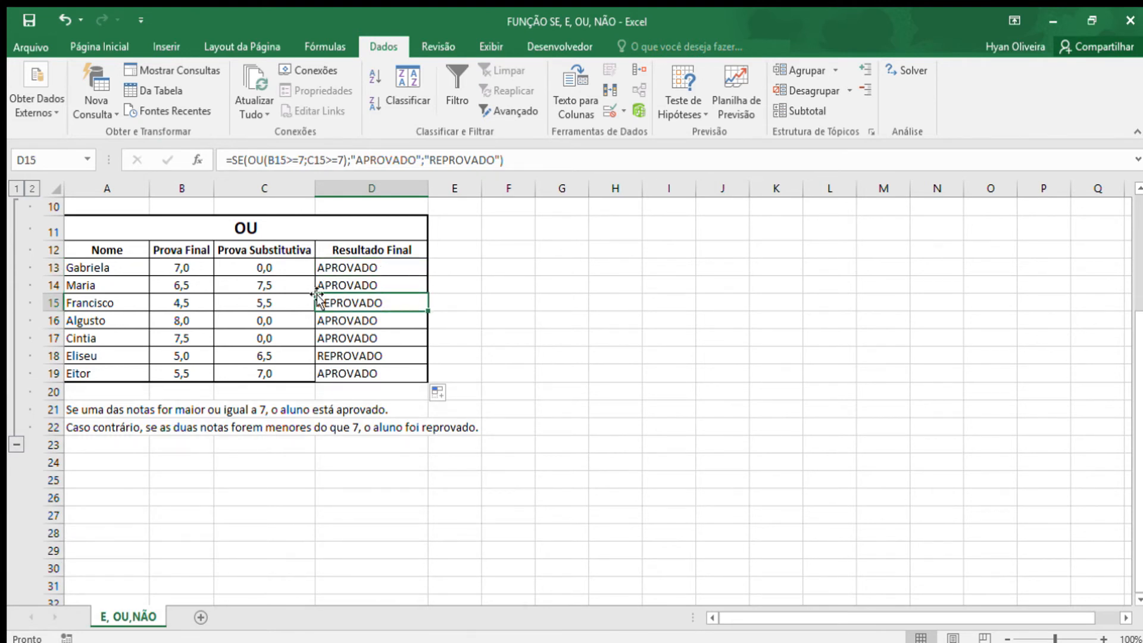
pyautogui.moveTo(113, 301); pyautogui.dragTo(352, 301)
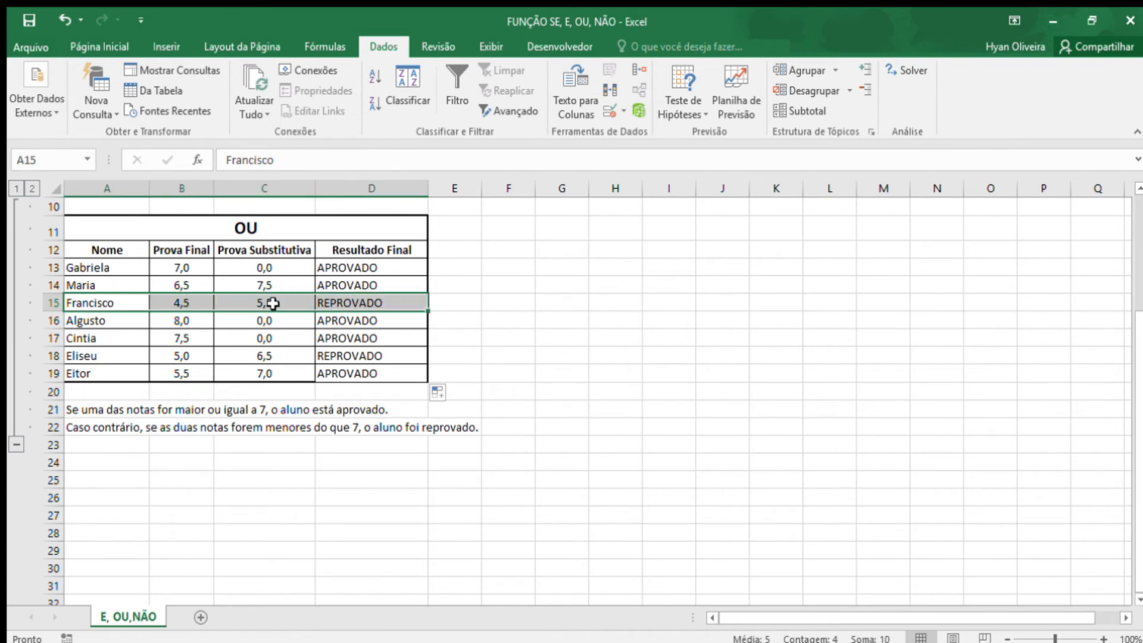
pyautogui.moveTo(364, 357); pyautogui.dragTo(202, 352)
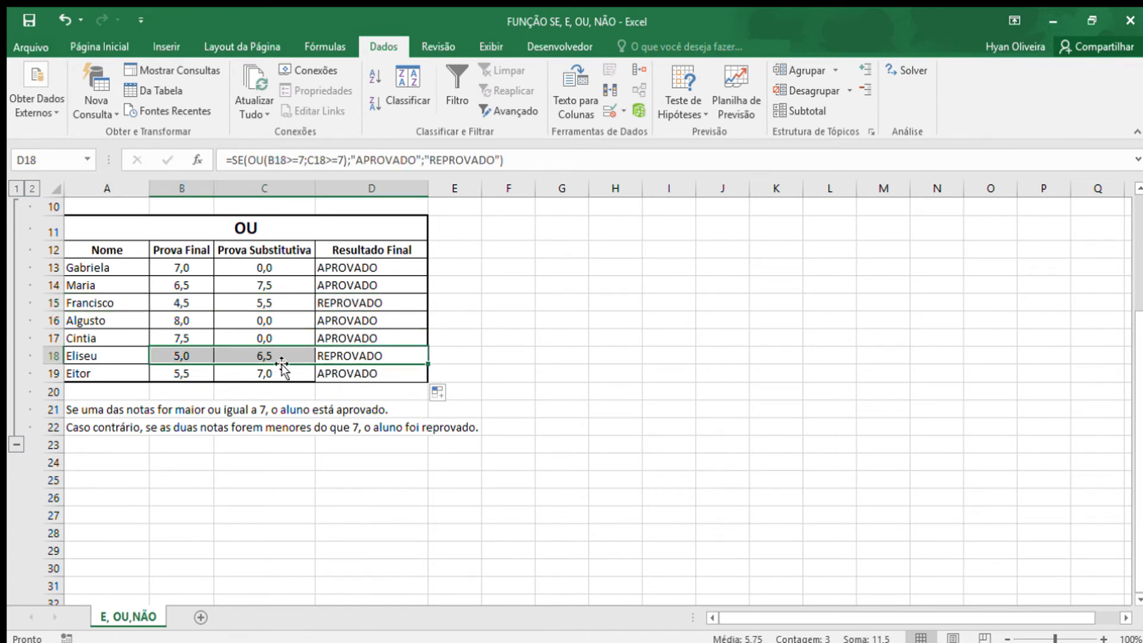
pyautogui.click(358, 320)
pyautogui.scroll(3, 322, 322)
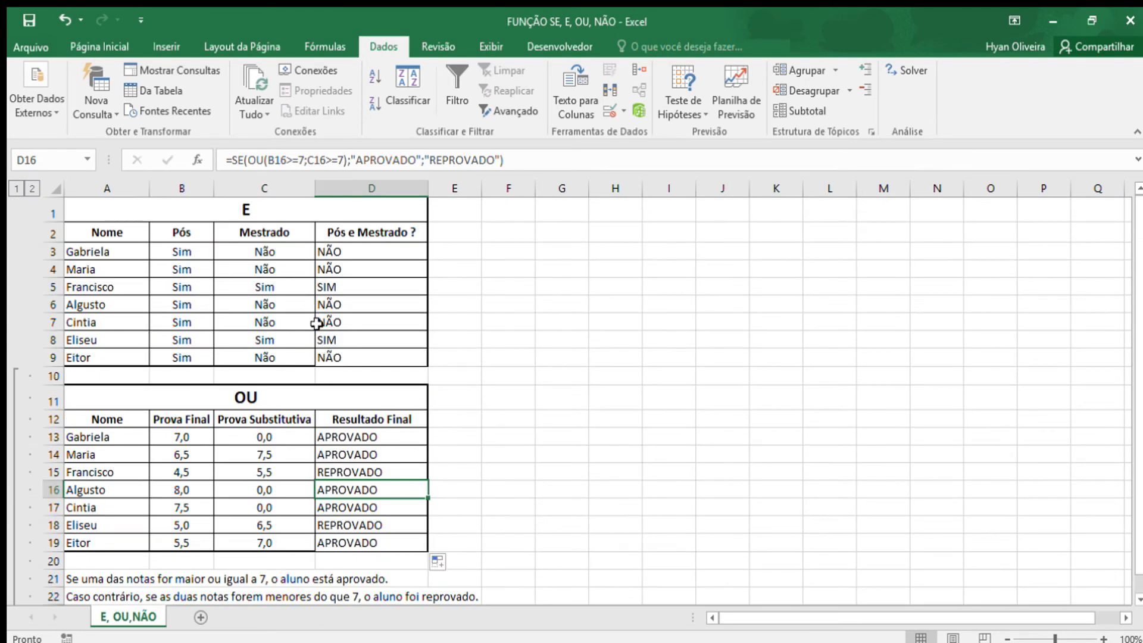
# Enter the title NÃO in A24, with VERDADEIRO in A25 and FALSO in B25 below it
pyautogui.scroll(-4, 319, 426)
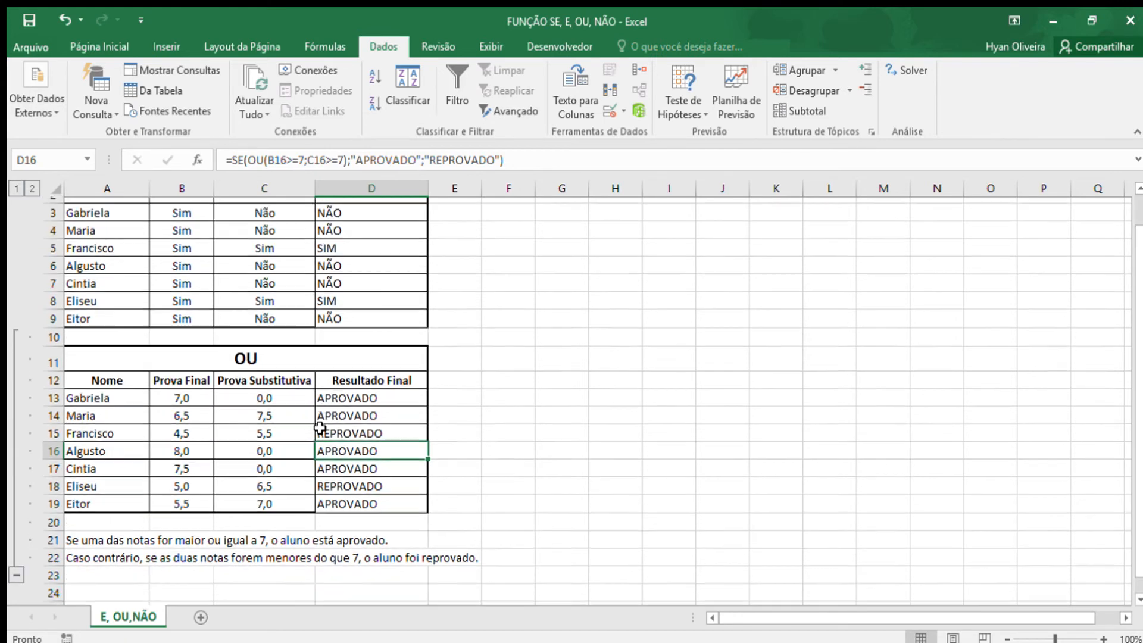
pyautogui.click(134, 407)
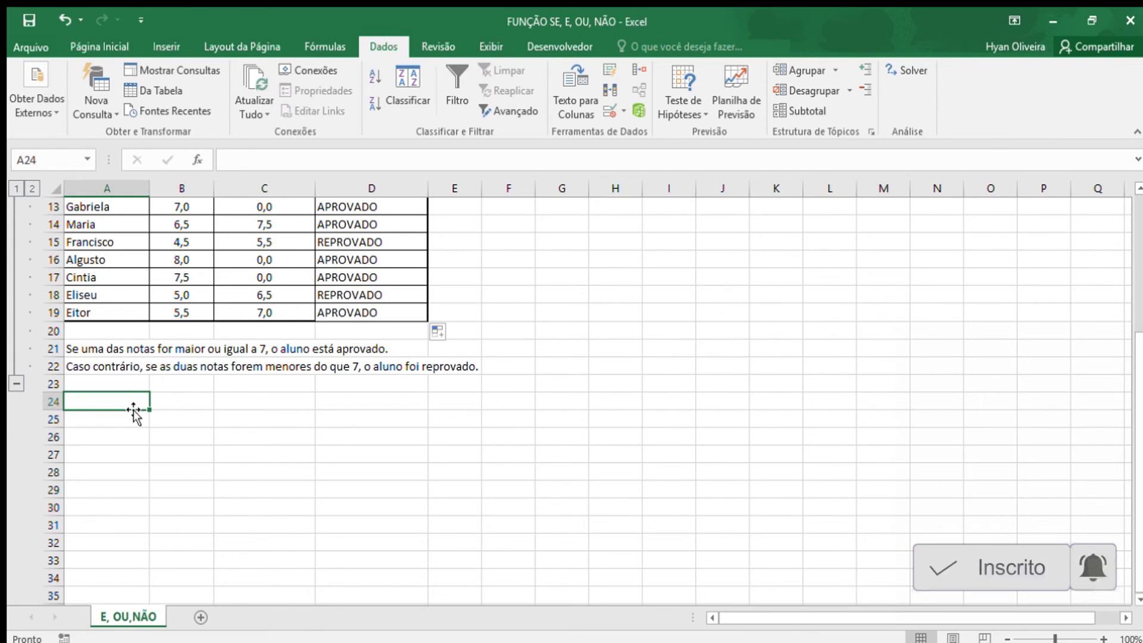
pyautogui.write('NÃO')
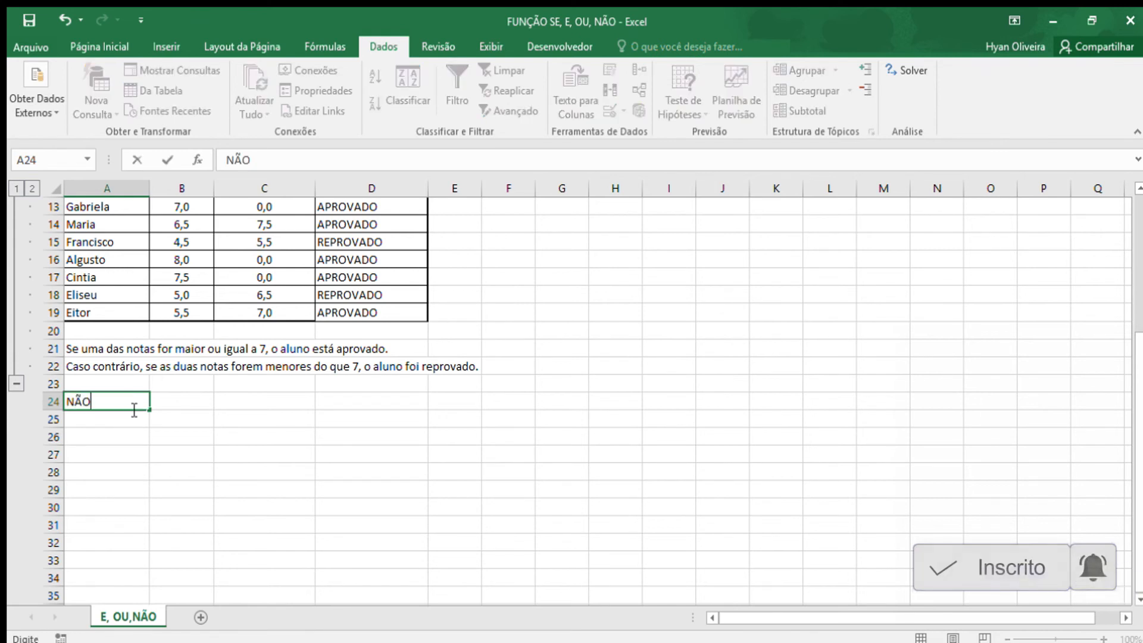
pyautogui.press('Return')
pyautogui.press('Up')
pyautogui.press('Down')
pyautogui.write('VERDADEIRO')
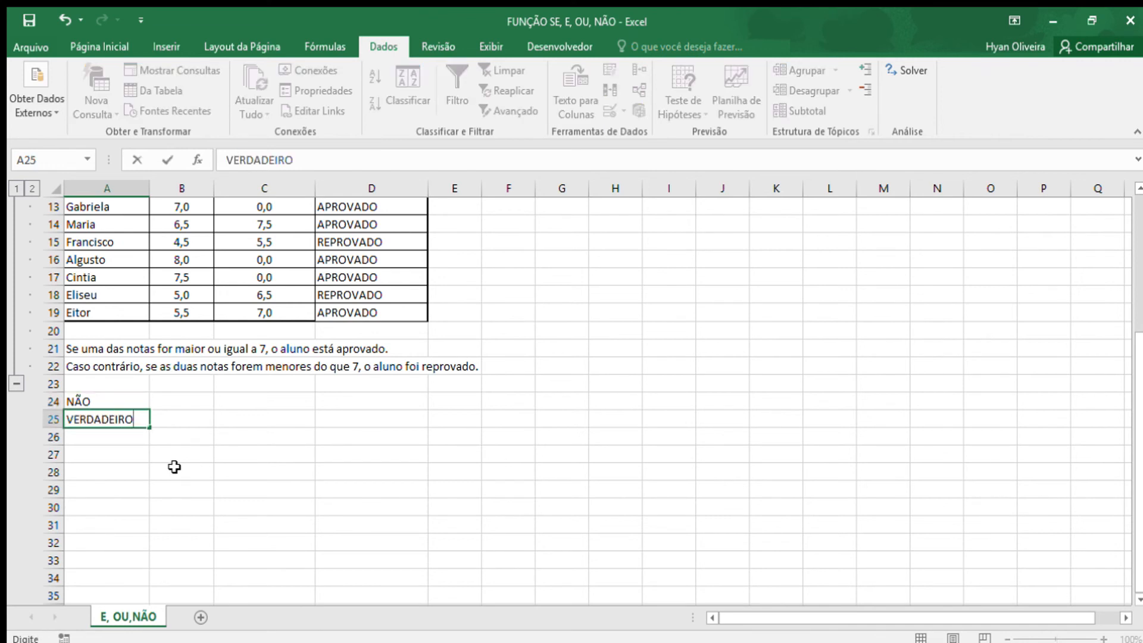
pyautogui.press('Right')
pyautogui.write('FALSO')
pyautogui.press('Return')
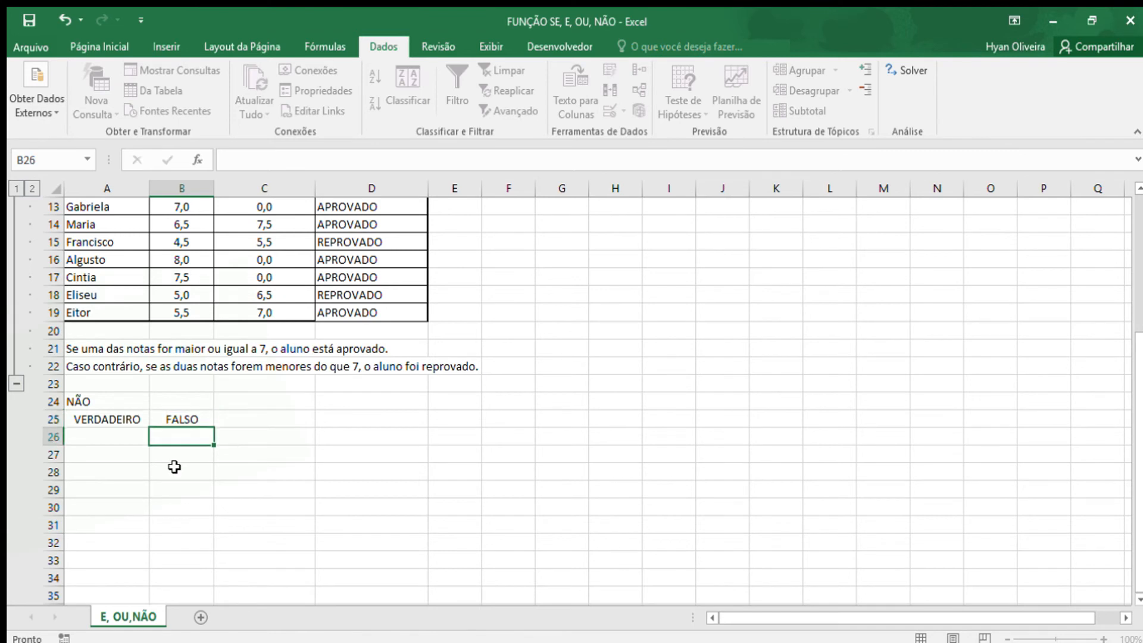
# Merge and center the NÃO title across A24:B24
pyautogui.moveTo(111, 402); pyautogui.dragTo(175, 403)
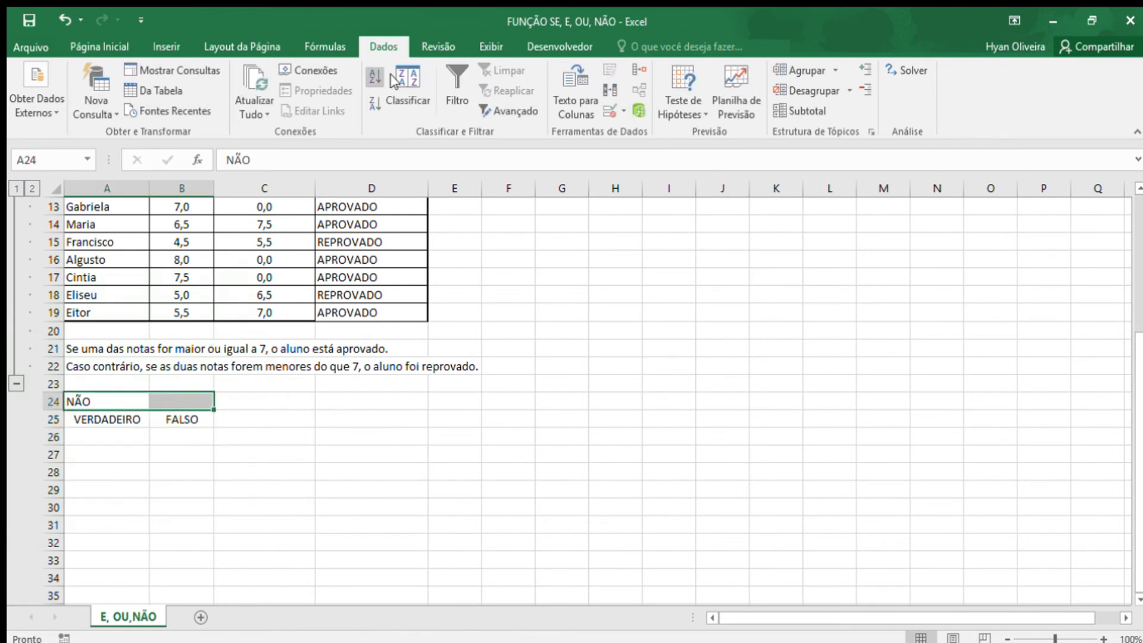
pyautogui.click(99, 46)
pyautogui.click(444, 104)
pyautogui.click(292, 517)
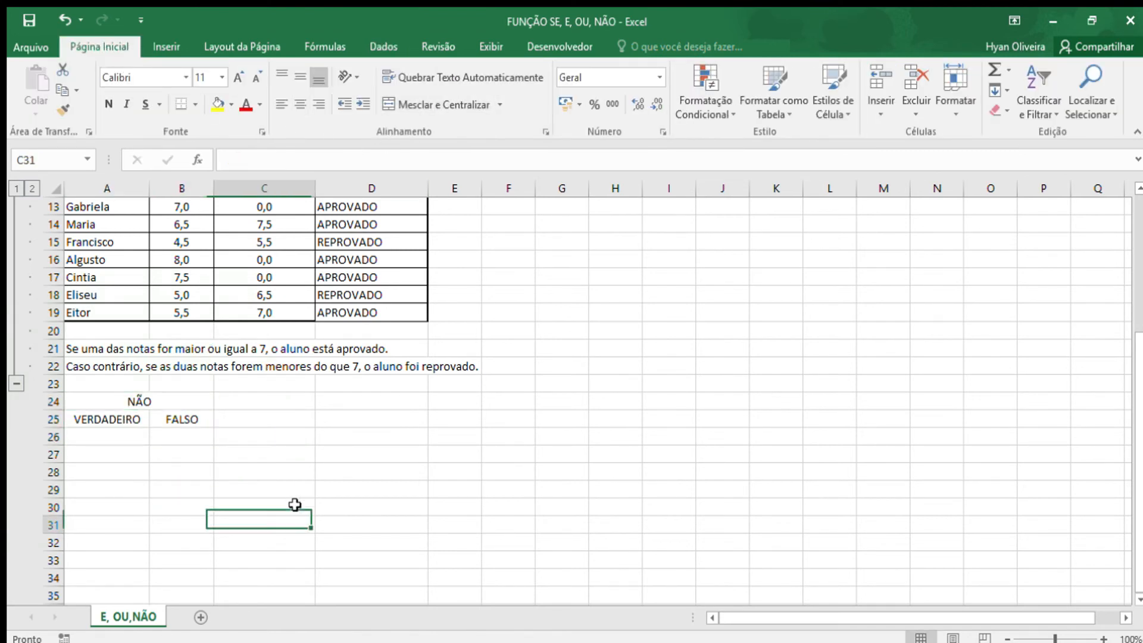
pyautogui.moveTo(116, 420); pyautogui.dragTo(170, 421)
pyautogui.click(162, 443)
pyautogui.click(118, 440)
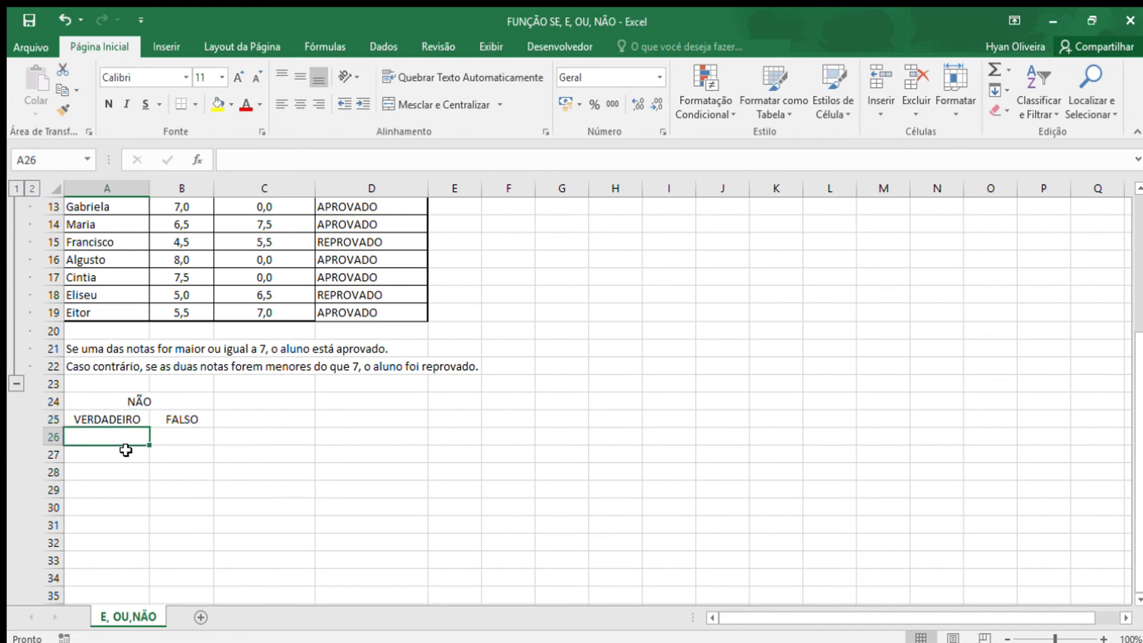
pyautogui.click(113, 419)
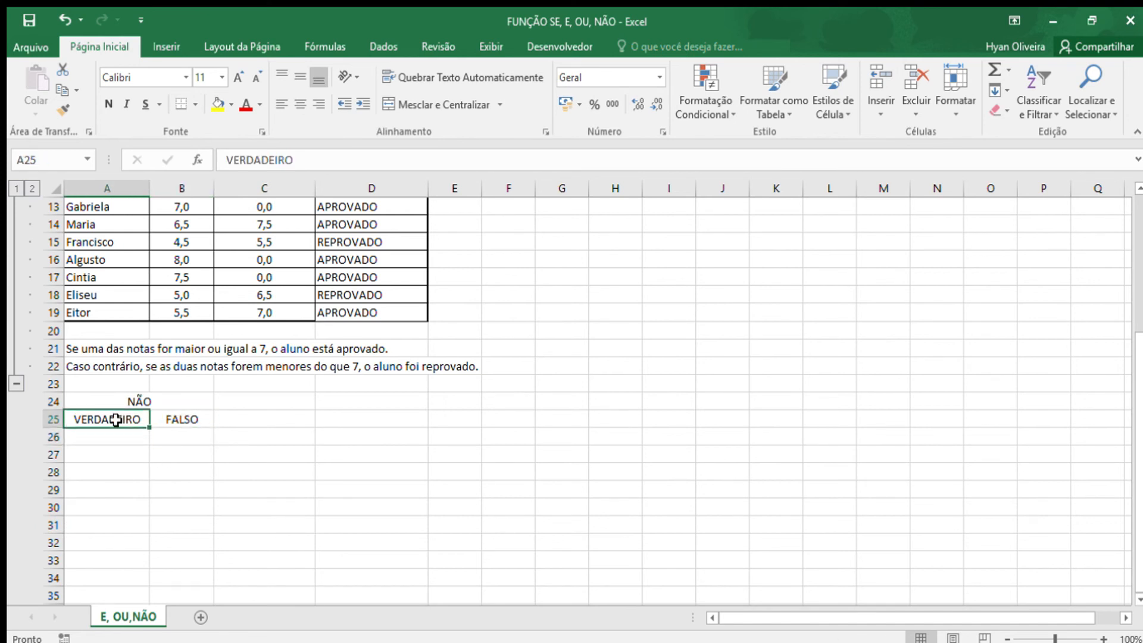
pyautogui.click(99, 436)
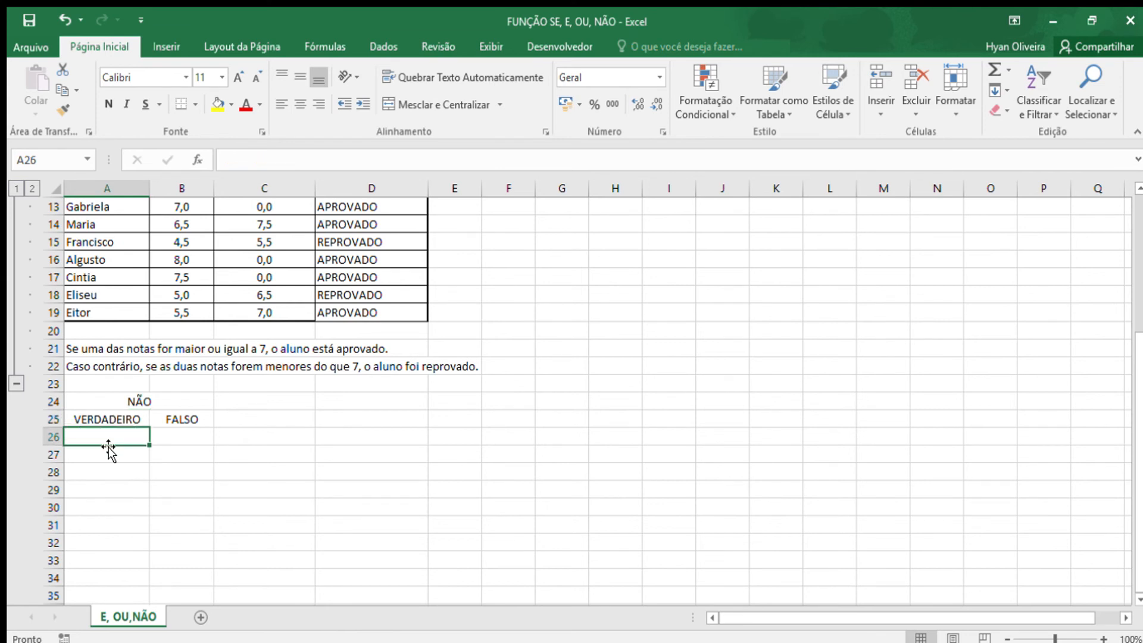
pyautogui.click(170, 419)
pyautogui.click(171, 437)
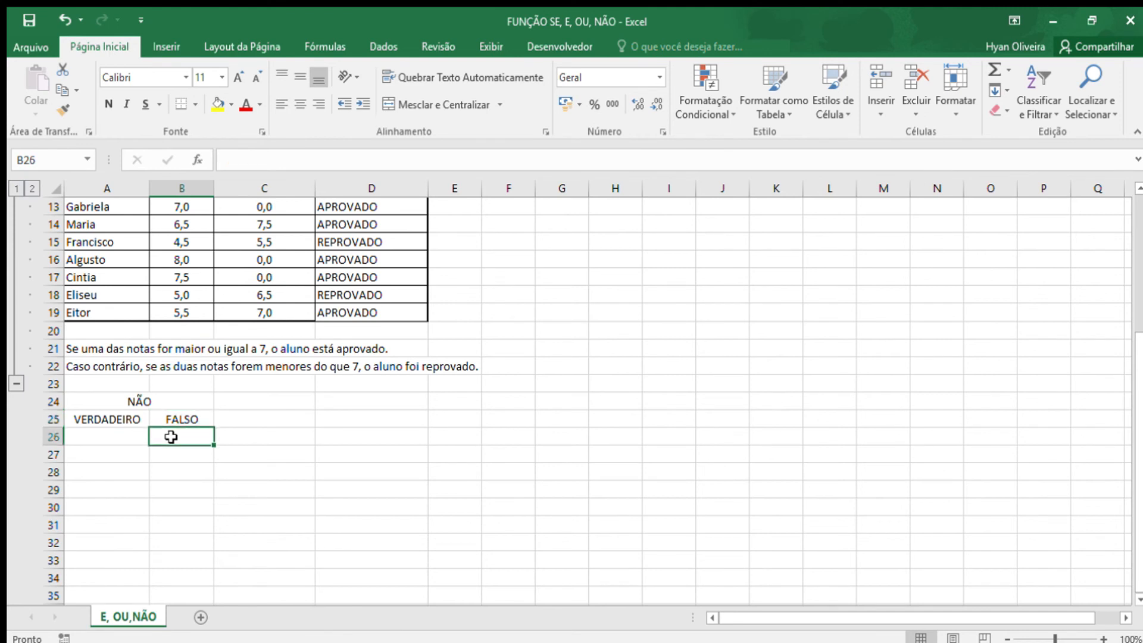
# Enter the formula =NÃO(A25) in A26 to invert the logical value above it
pyautogui.click(122, 438)
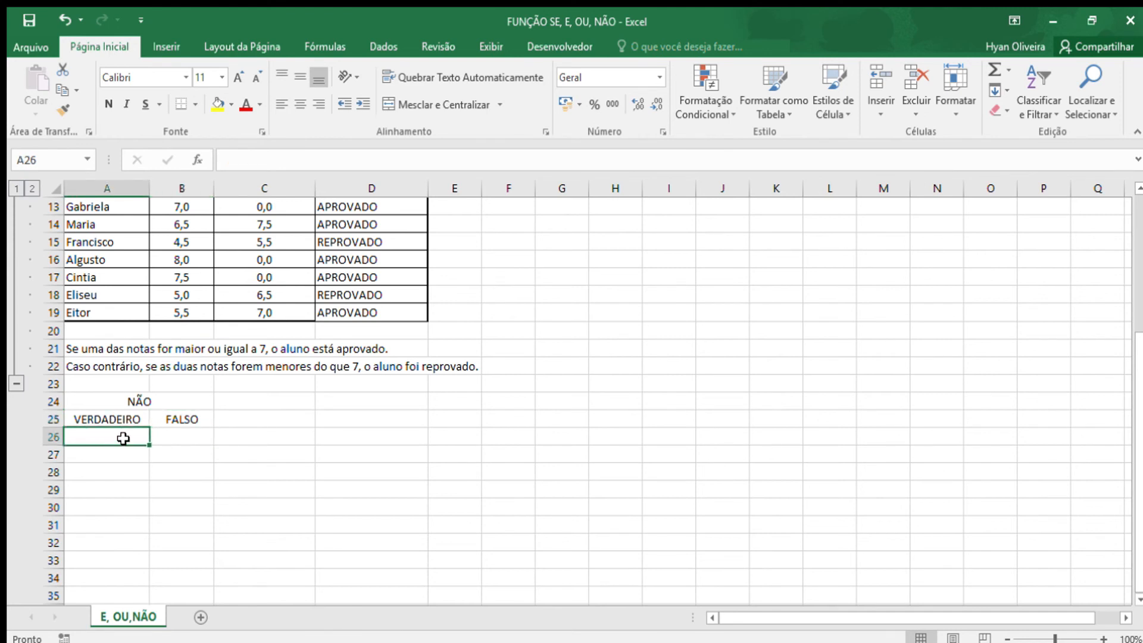
pyautogui.write('=NÃO(')
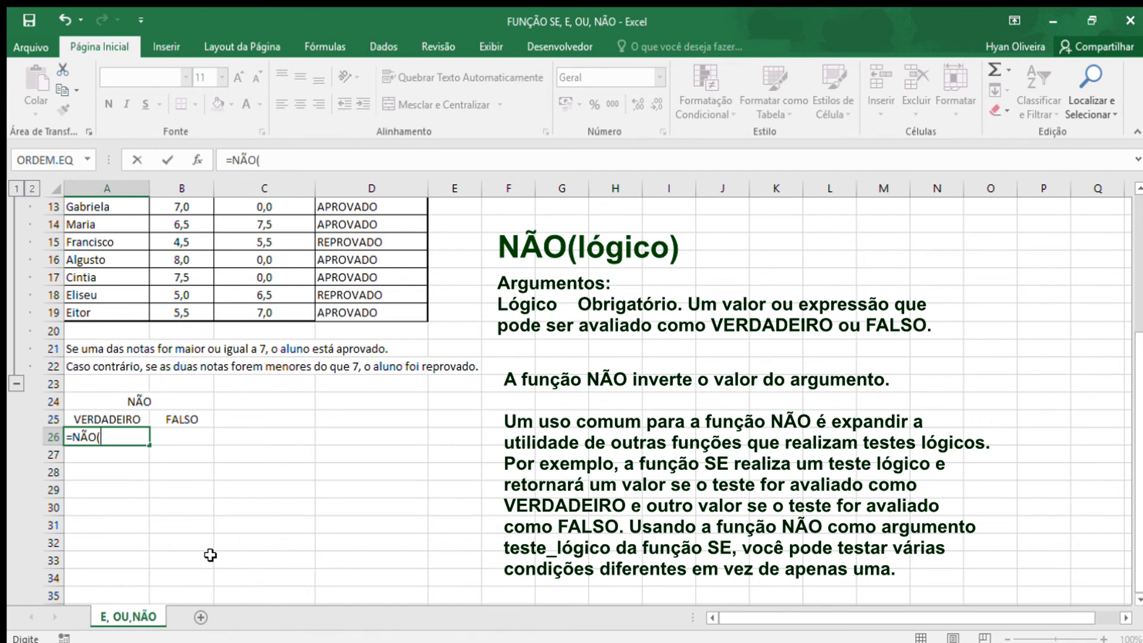
pyautogui.click(121, 418)
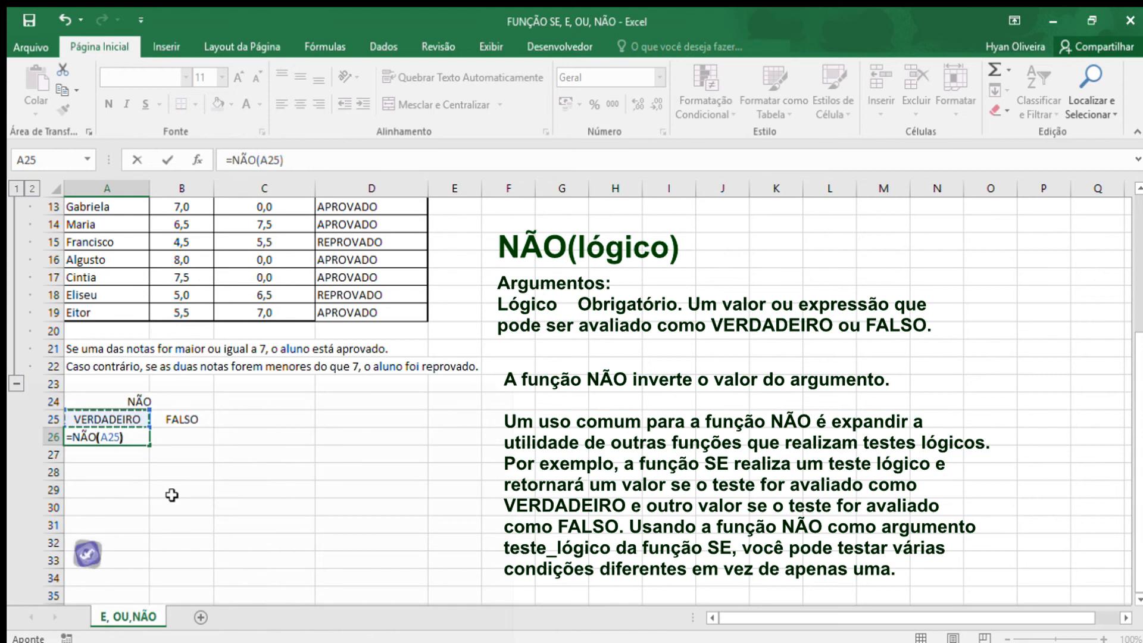
pyautogui.press('Return')
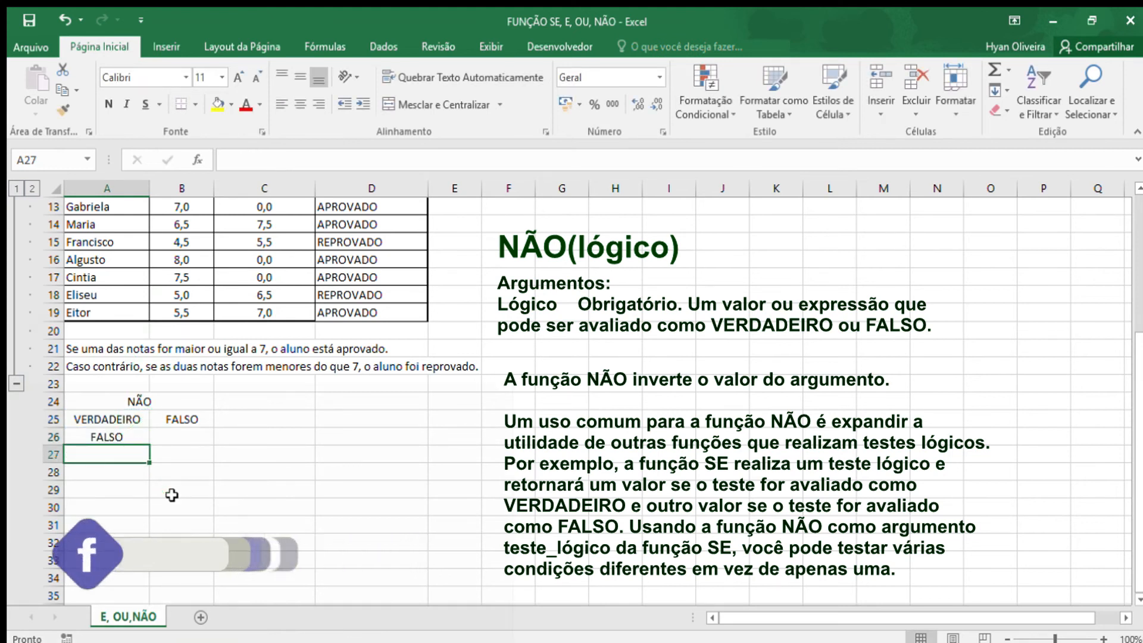
# Enter the formula =NÃO(B25) in B26 and widen column B slightly to fit its content
pyautogui.click(179, 442)
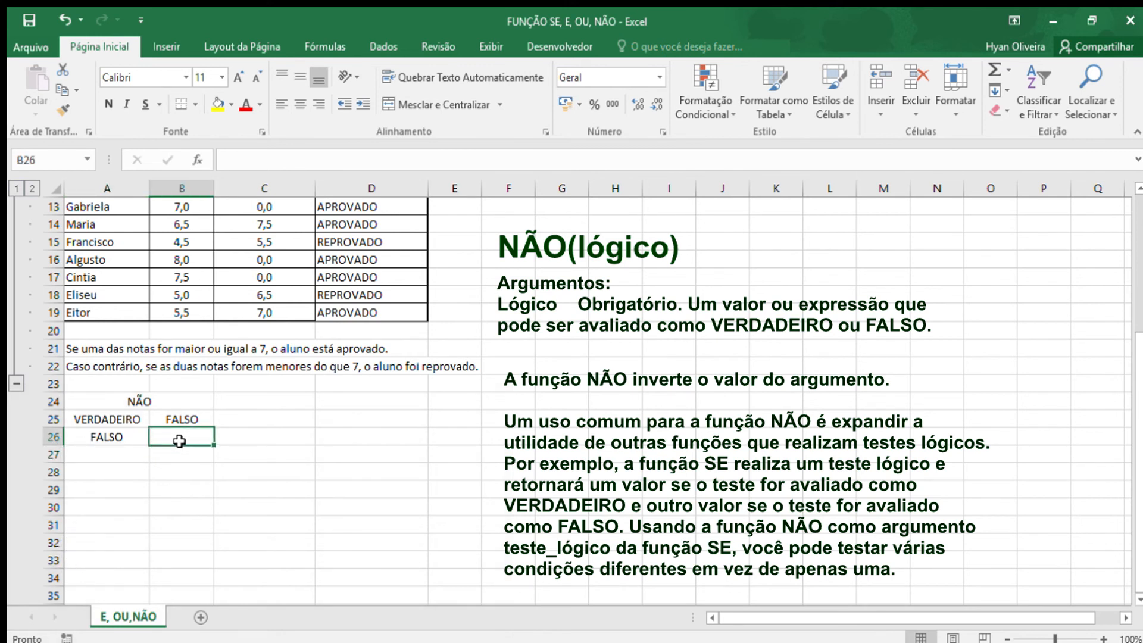
pyautogui.write('=NÃO(')
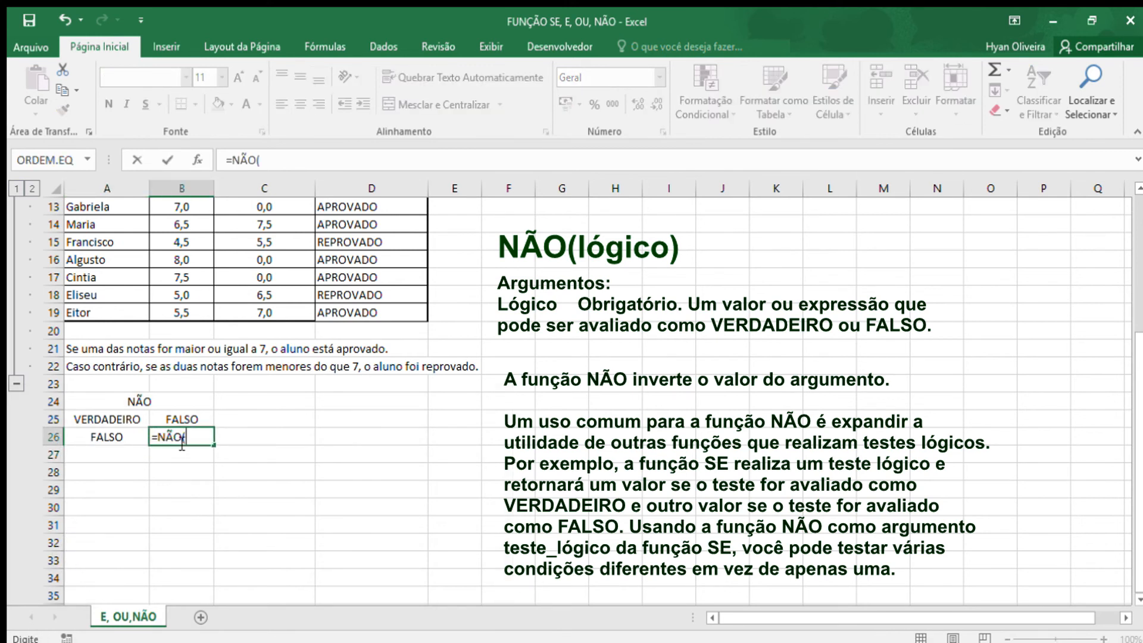
pyautogui.click(198, 419)
pyautogui.write(')')
pyautogui.press('Return')
pyautogui.moveTo(209, 183); pyautogui.dragTo(222, 184)
pyautogui.click(190, 437)
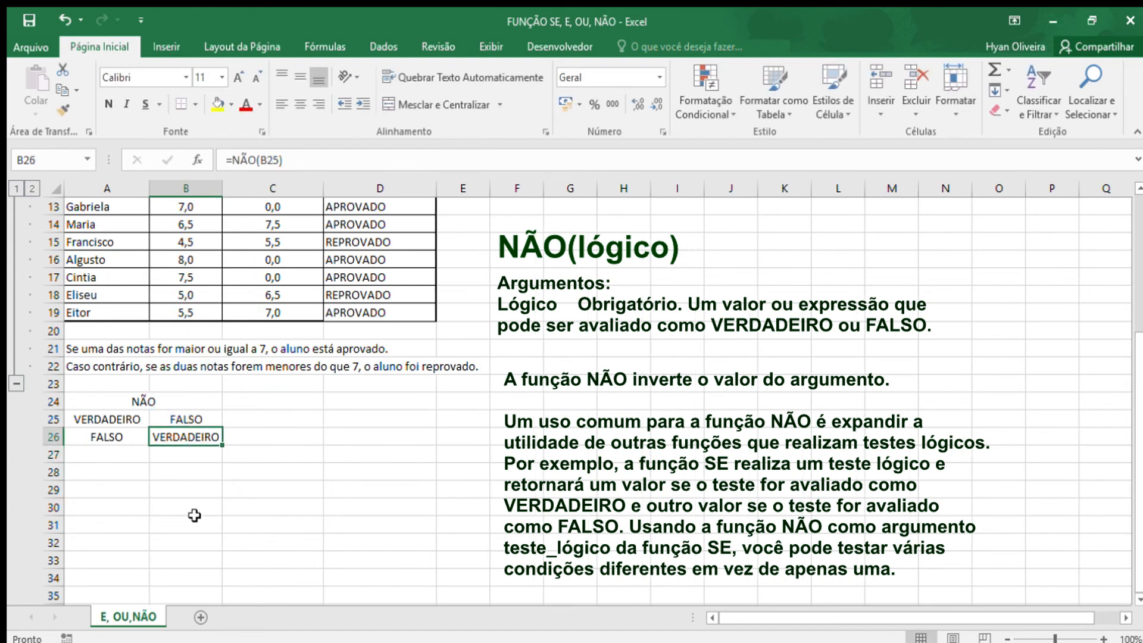
# Compare the NÃO results in A26 and B26 with the logical values in row 25
pyautogui.click(176, 459)
pyautogui.click(123, 419)
pyautogui.click(135, 437)
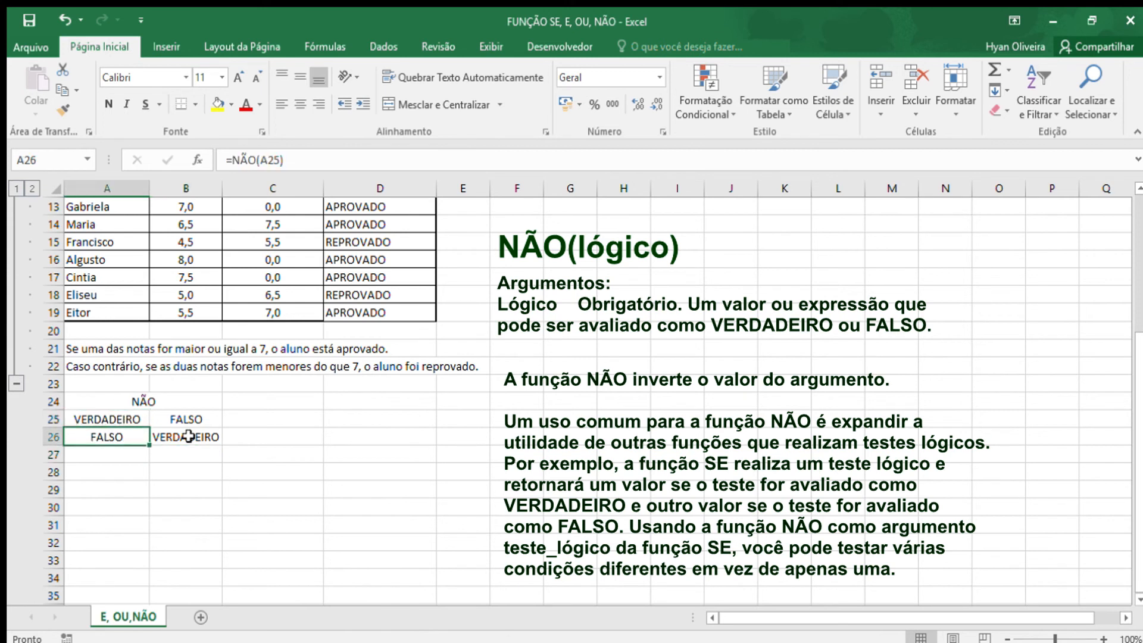
pyautogui.click(188, 437)
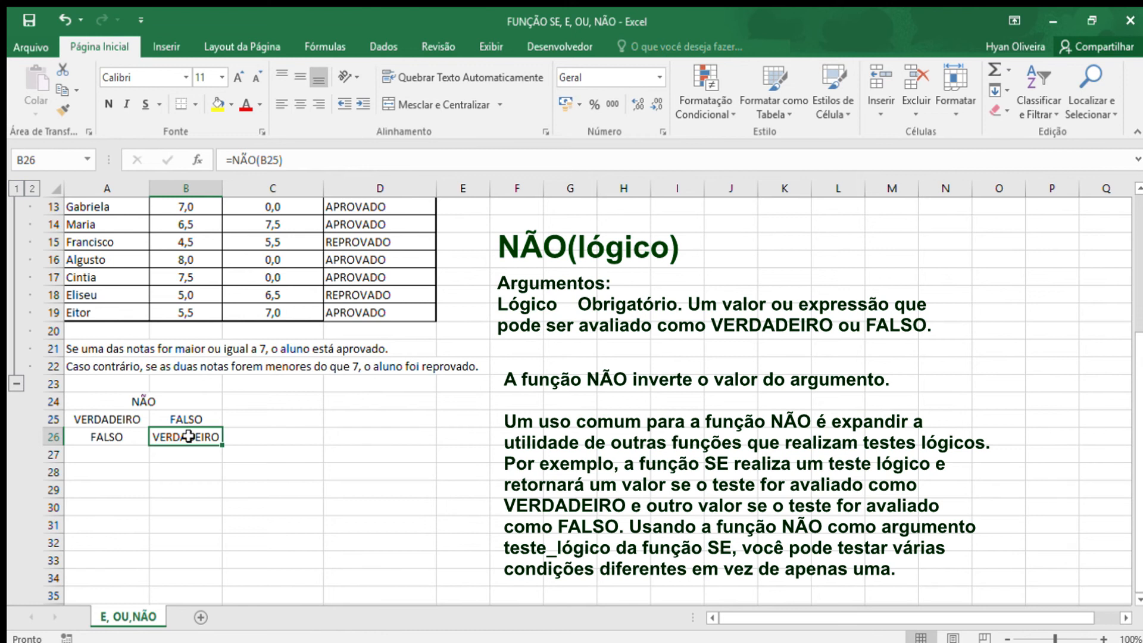
pyautogui.click(132, 471)
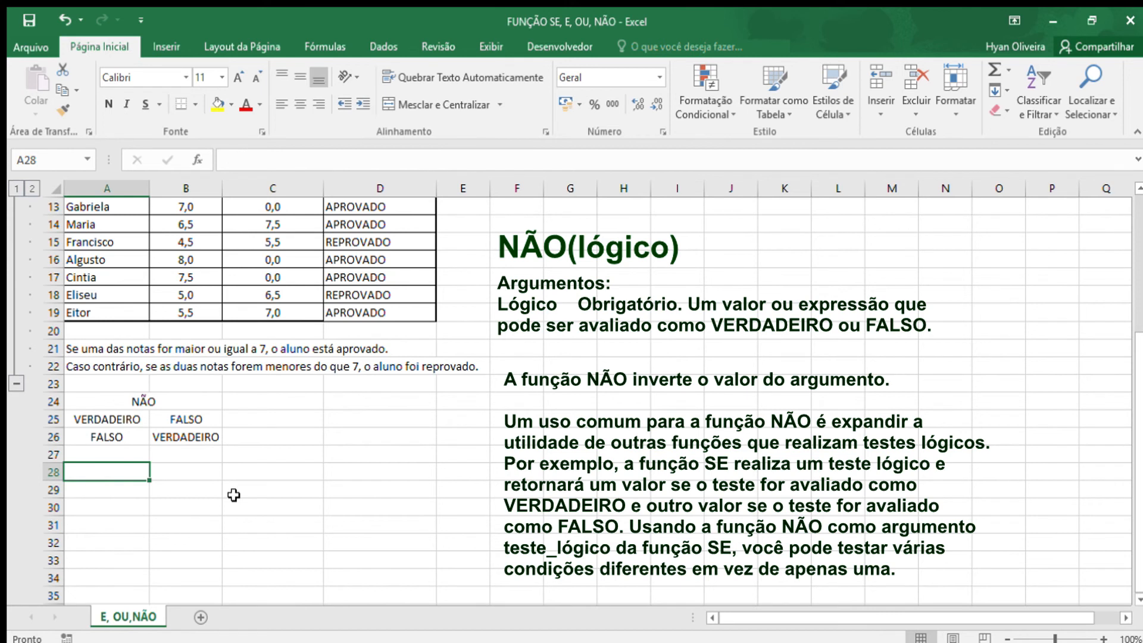
# Enter the formula =NÃO(2+2=4) in A28 to negate a true comparison
pyautogui.write('=NÃO(')
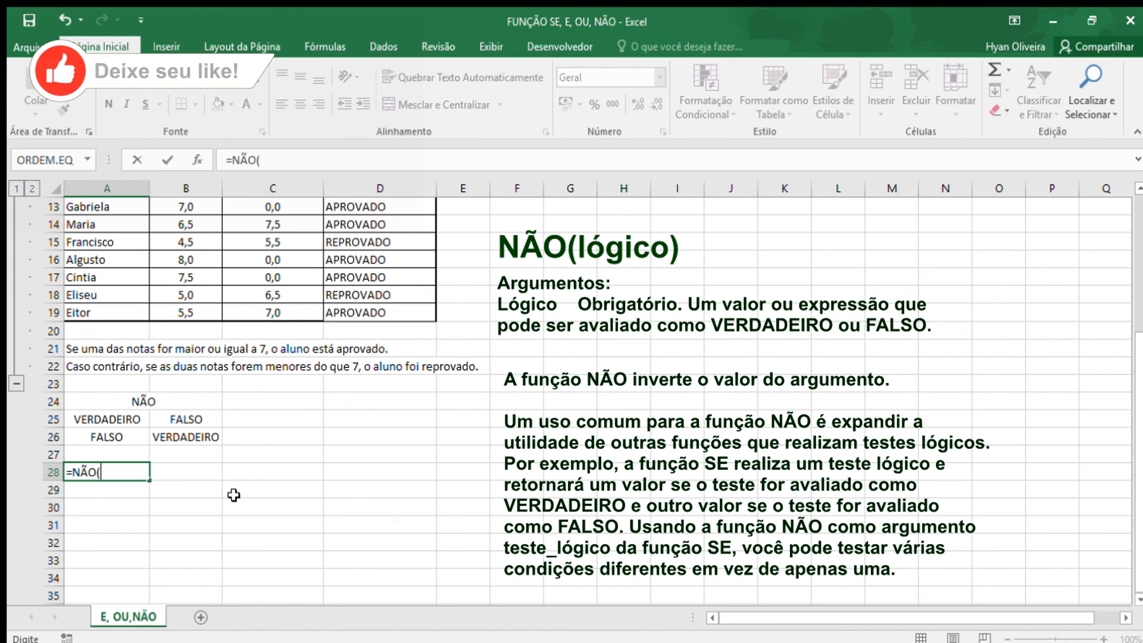
pyautogui.write('2')
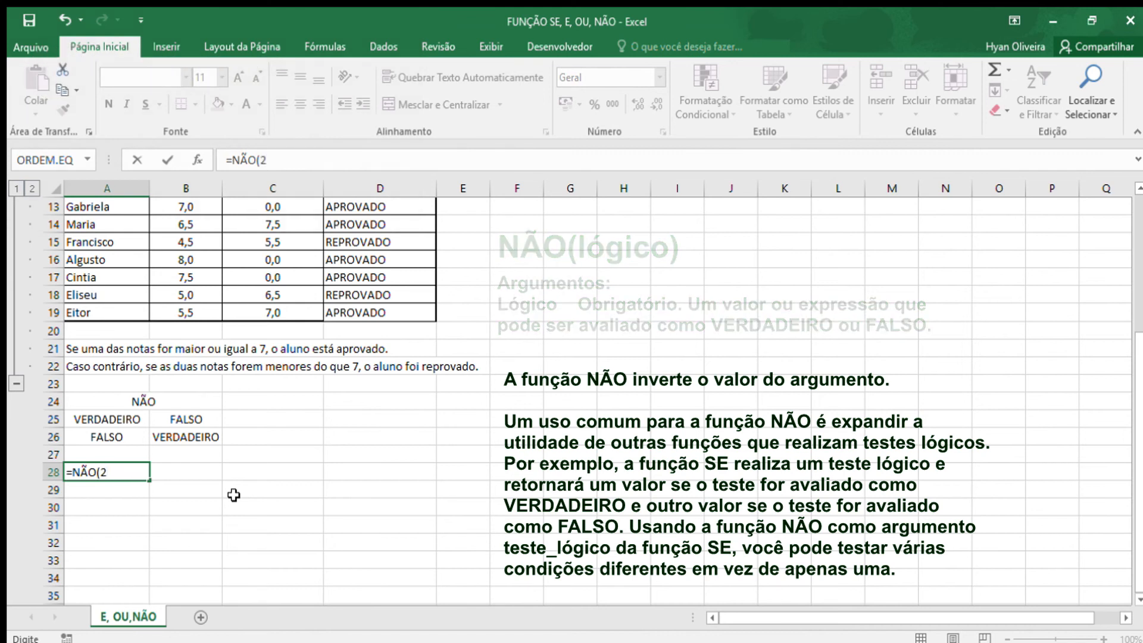
pyautogui.write('+2=4')
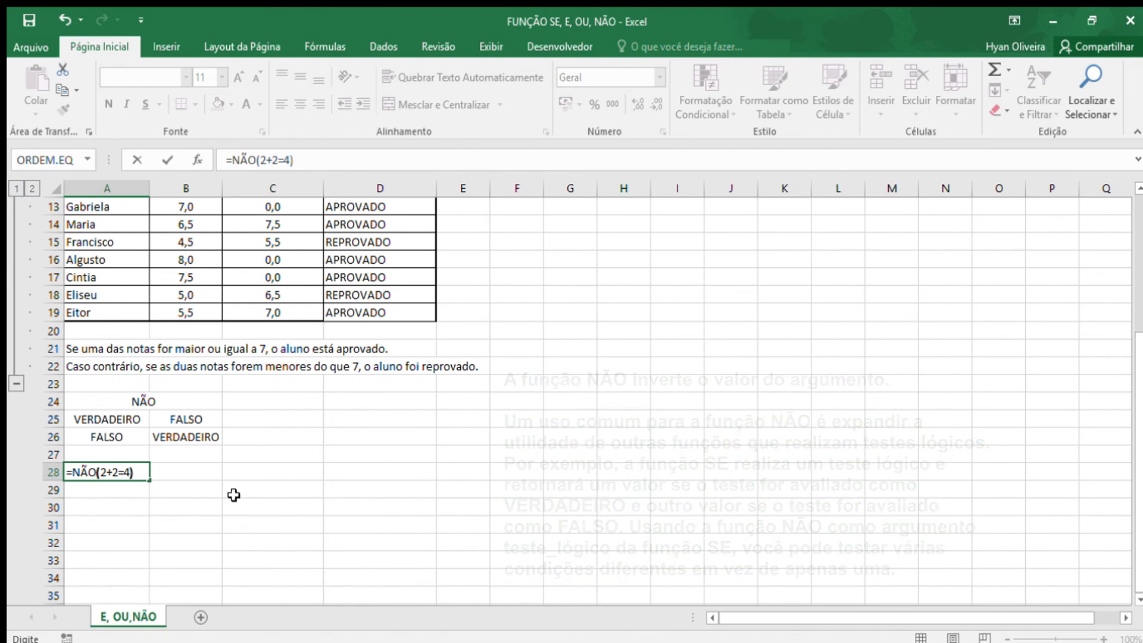
pyautogui.write(')')
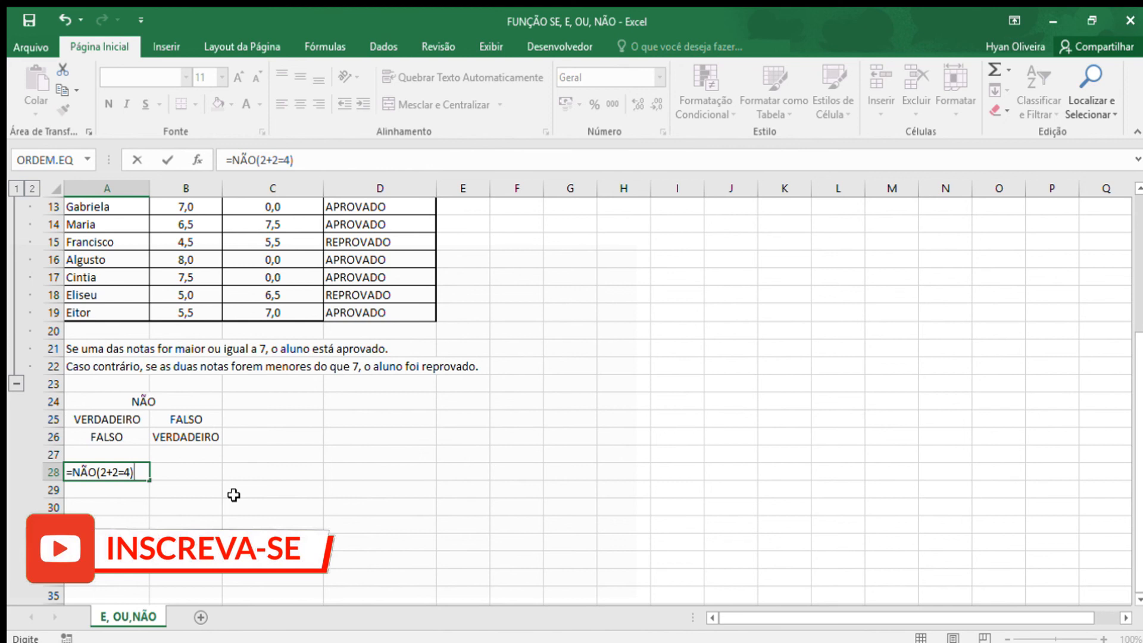
pyautogui.press('Return')
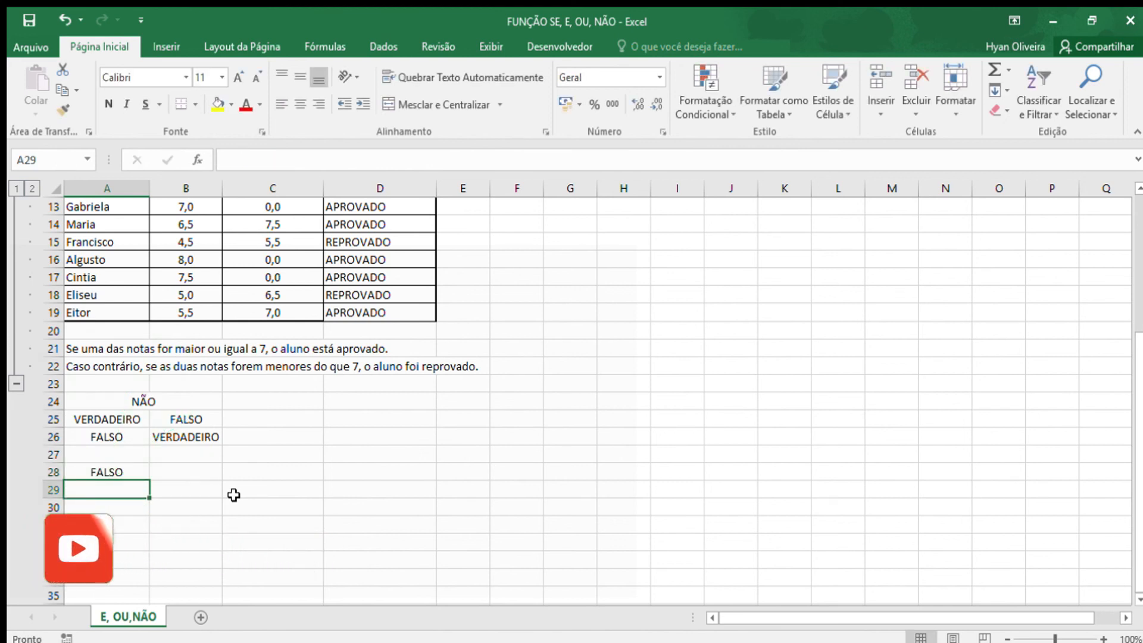
# Enter the formula =NÃO(2+2=6) in A29 to negate a false comparison
pyautogui.write('=NÃO(')
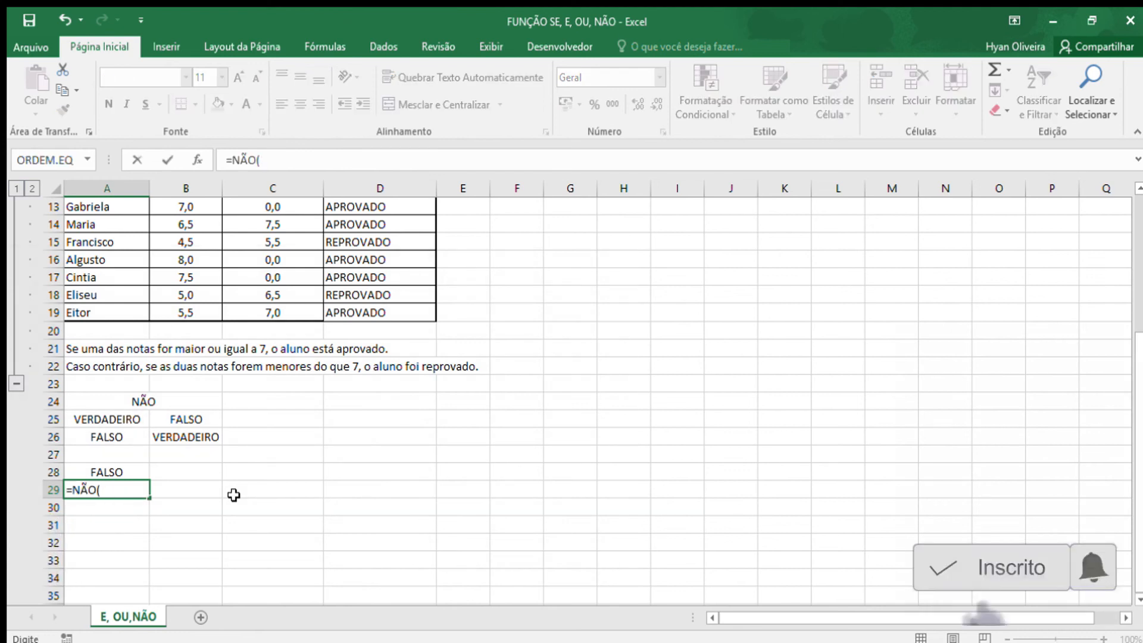
pyautogui.write('2+2')
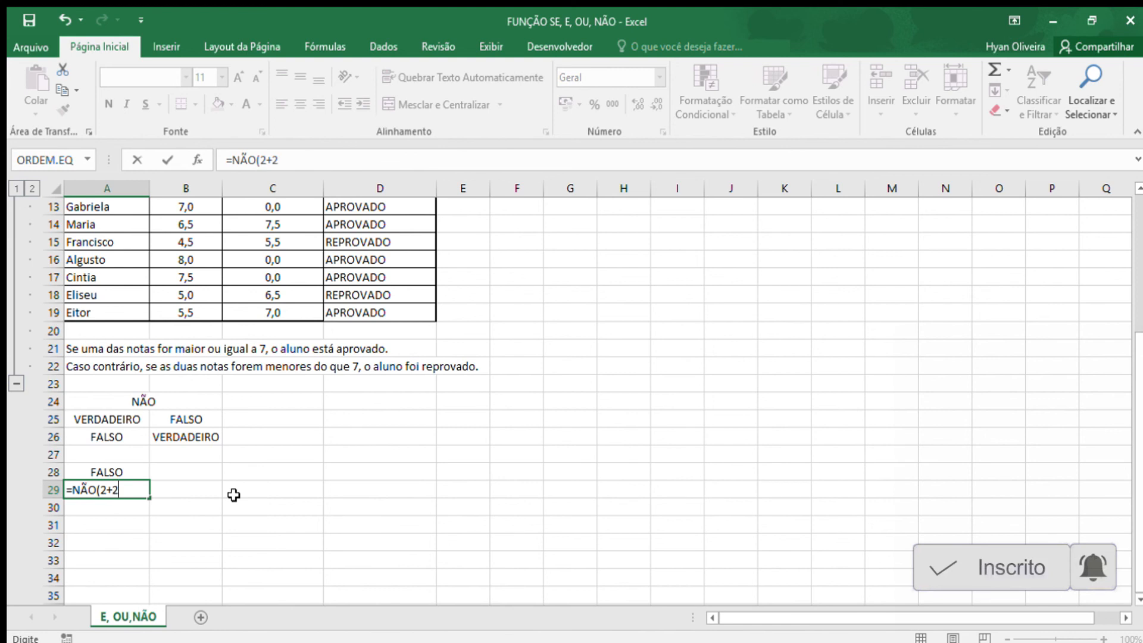
pyautogui.write('=6')
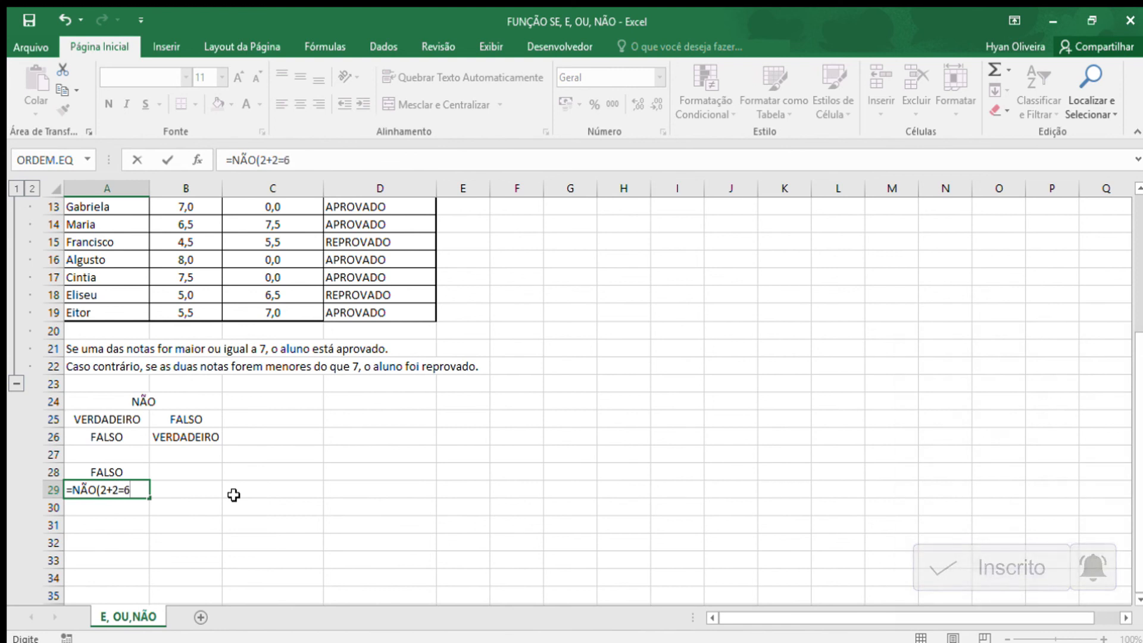
pyautogui.write(')')
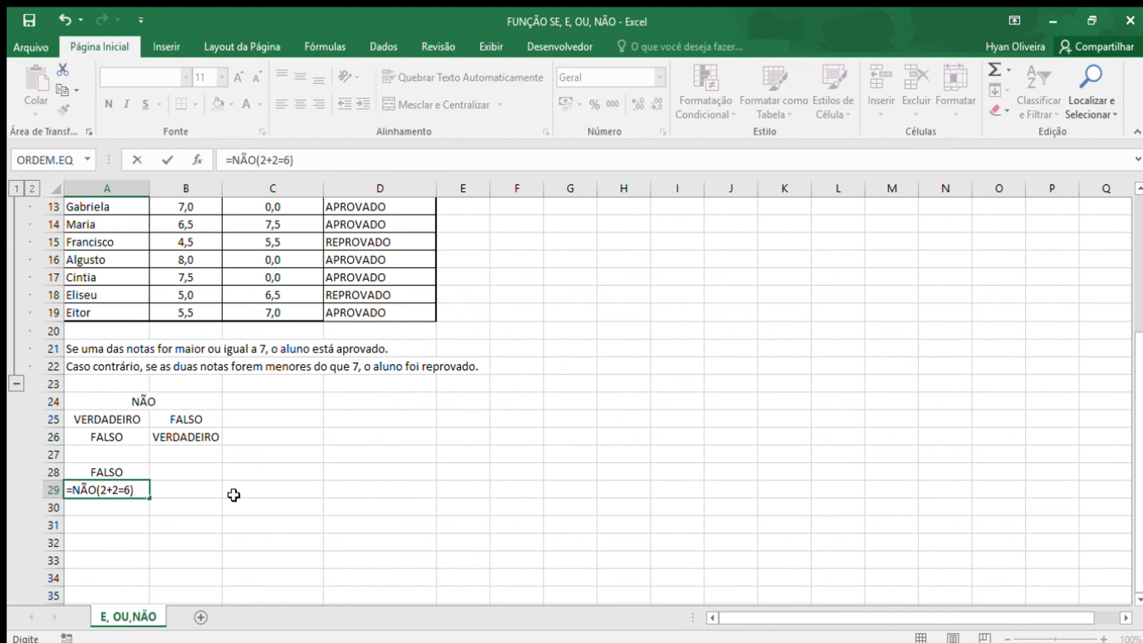
pyautogui.press('Return')
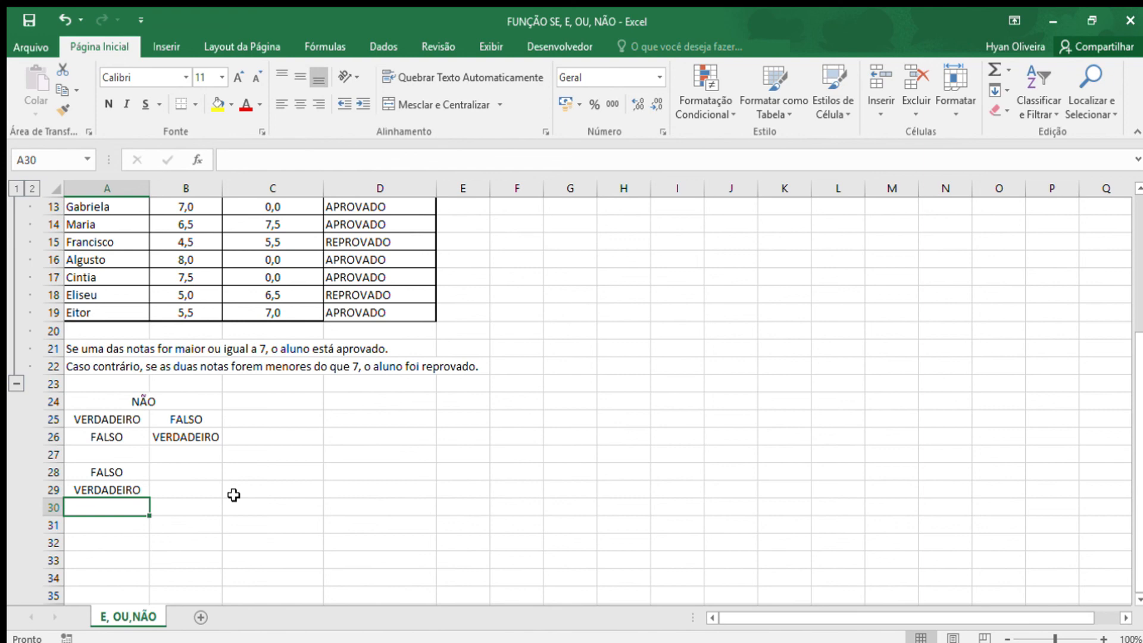
pyautogui.scroll(4, 234, 495)
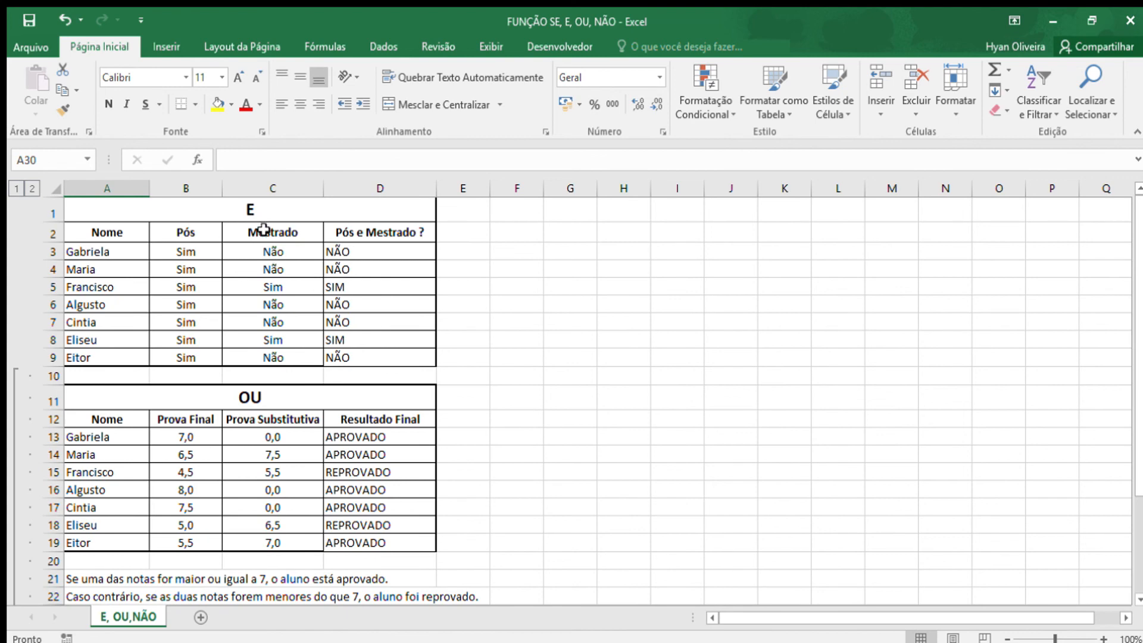
pyautogui.scroll(-2, 260, 238)
pyautogui.scroll(-2, 181, 500)
pyautogui.scroll(4, 317, 304)
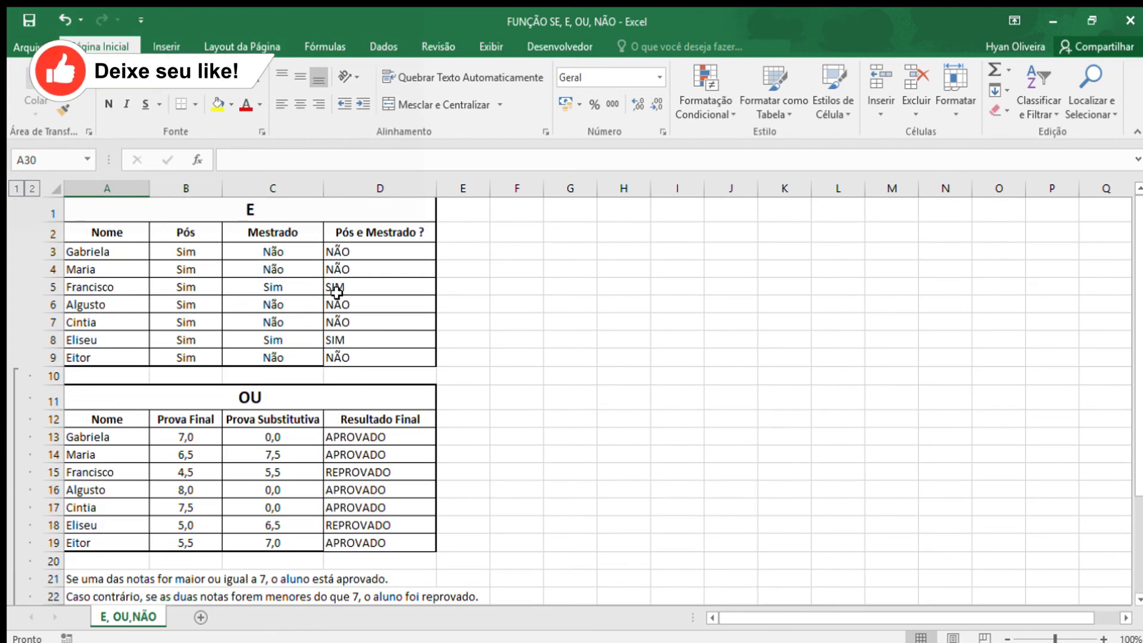